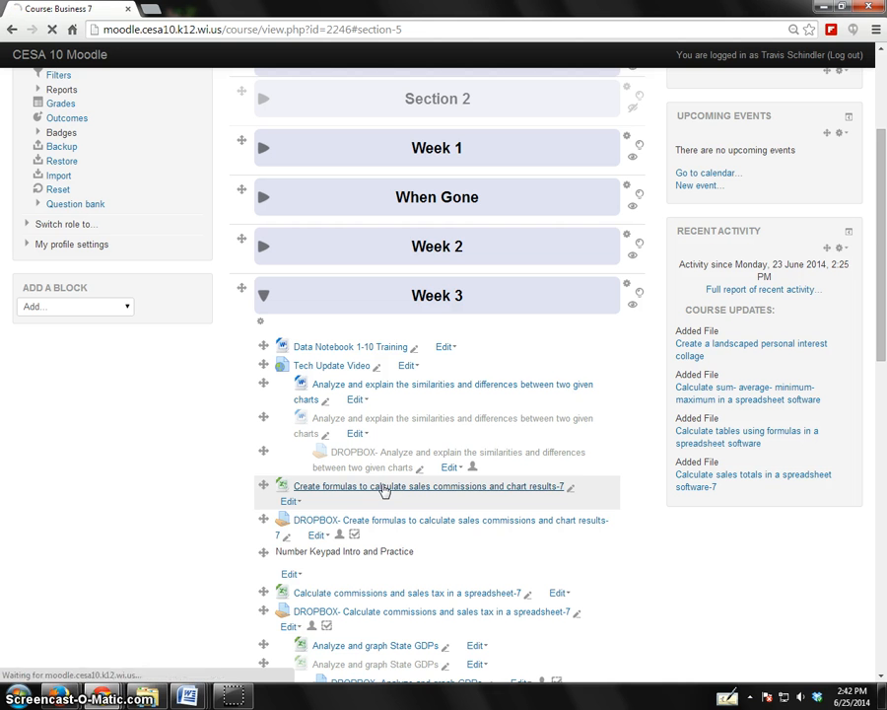
# Download the Week 3 file "Create formulas to calculate sales commissions and chart results-7" and open it in Excel.
pyautogui.click(381, 488)
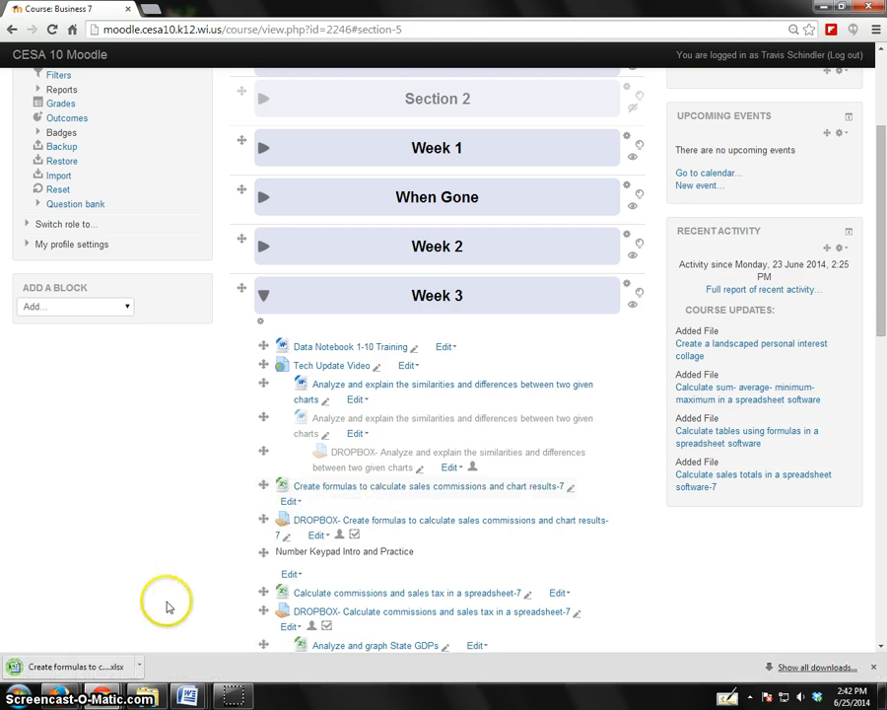
pyautogui.click(93, 659)
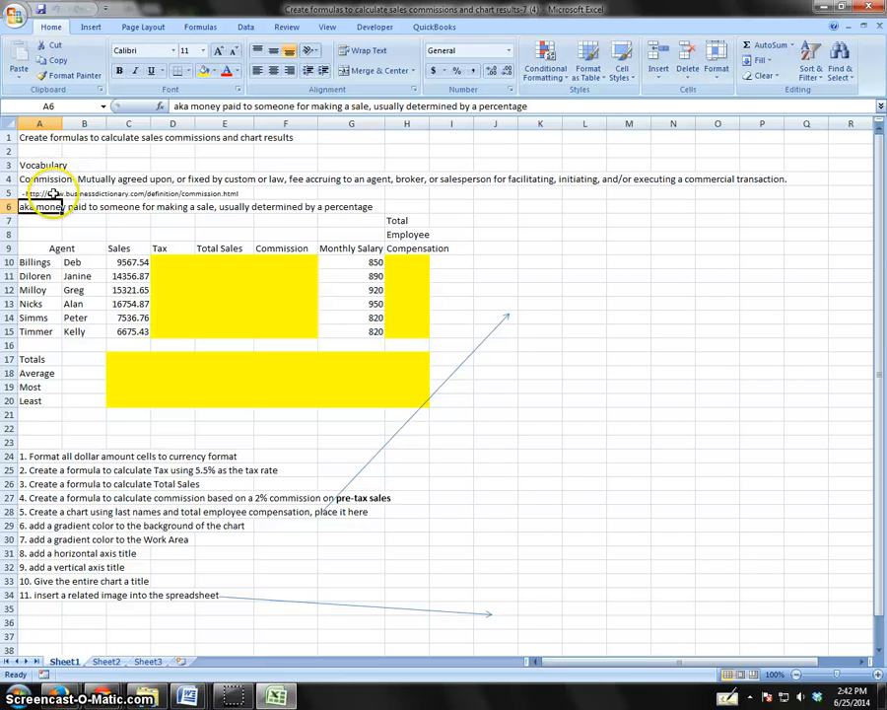
pyautogui.click(48, 179)
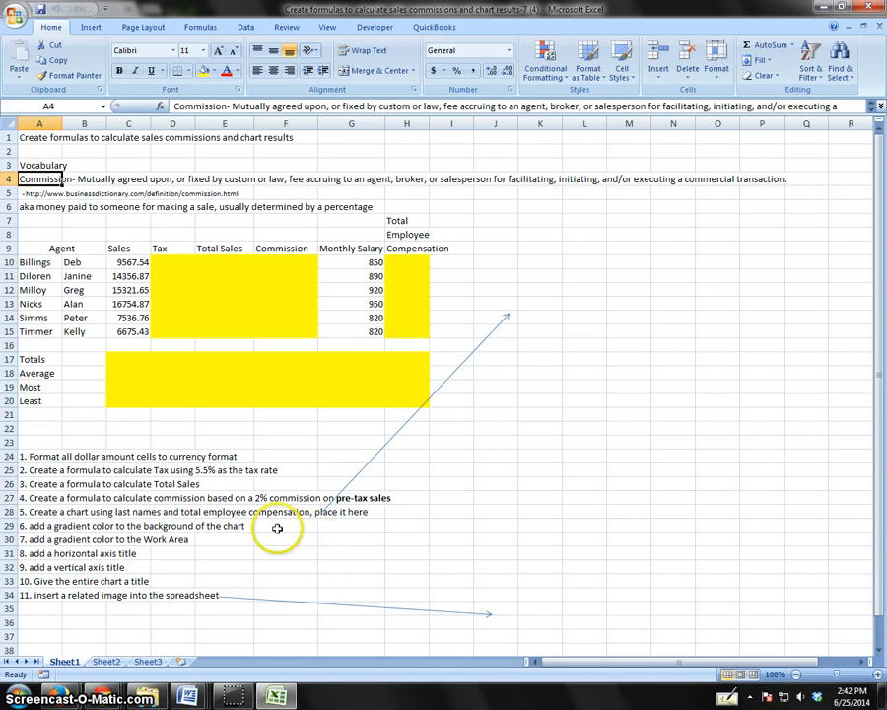
pyautogui.click(59, 498)
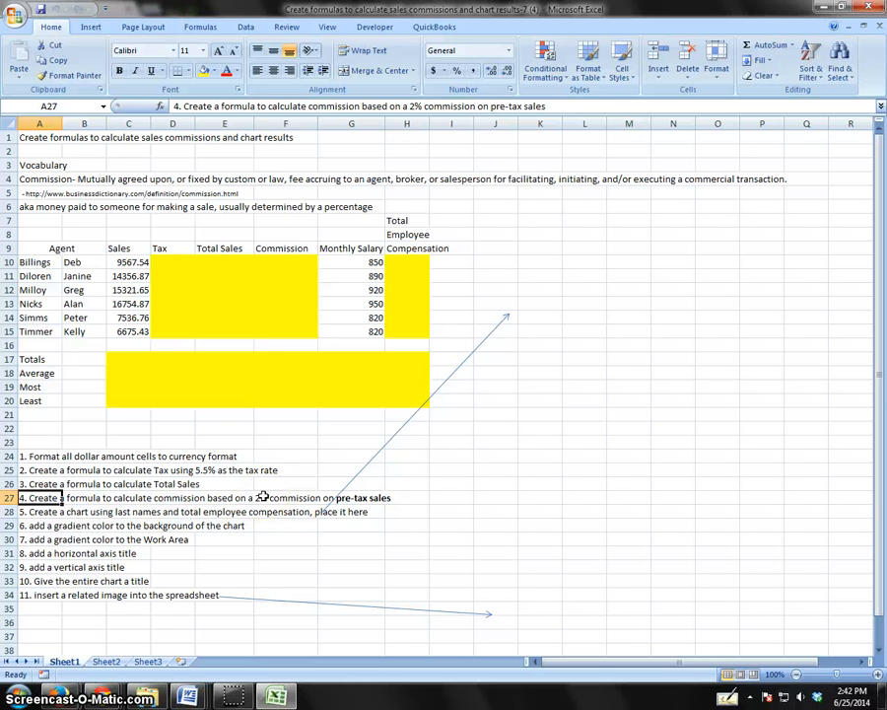
pyautogui.click(39, 263)
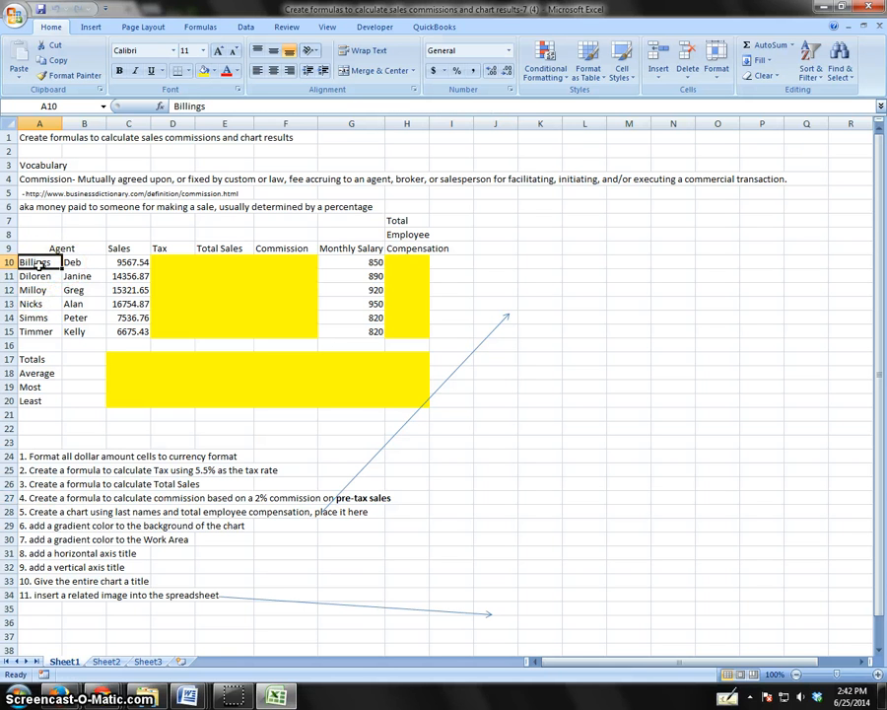
# Calculate the 5.5% tax with =C10*.055 in D10 and copy the formula down to D15.
pyautogui.click(170, 264)
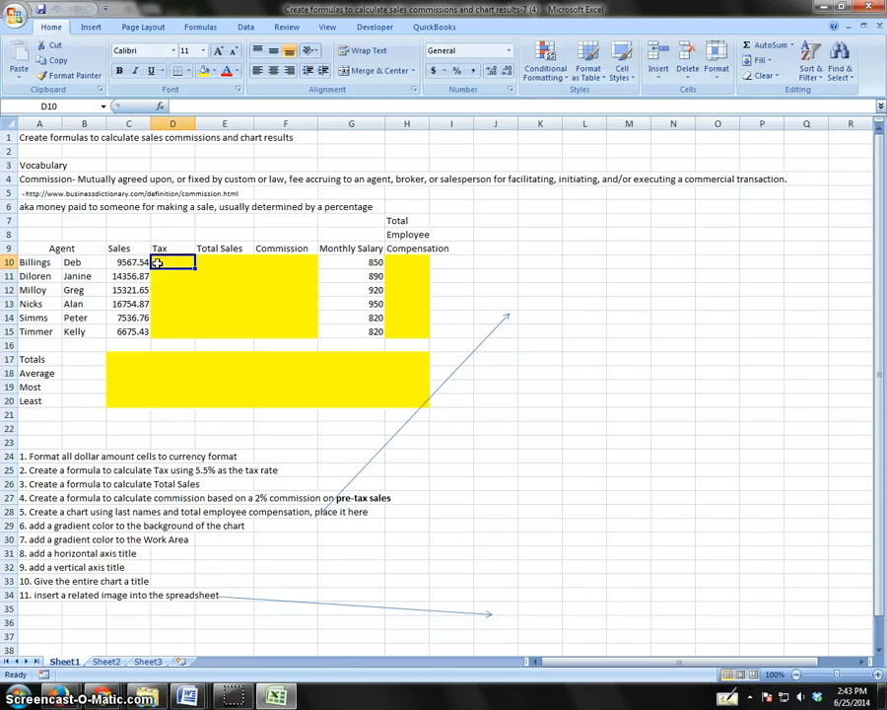
pyautogui.write('=')
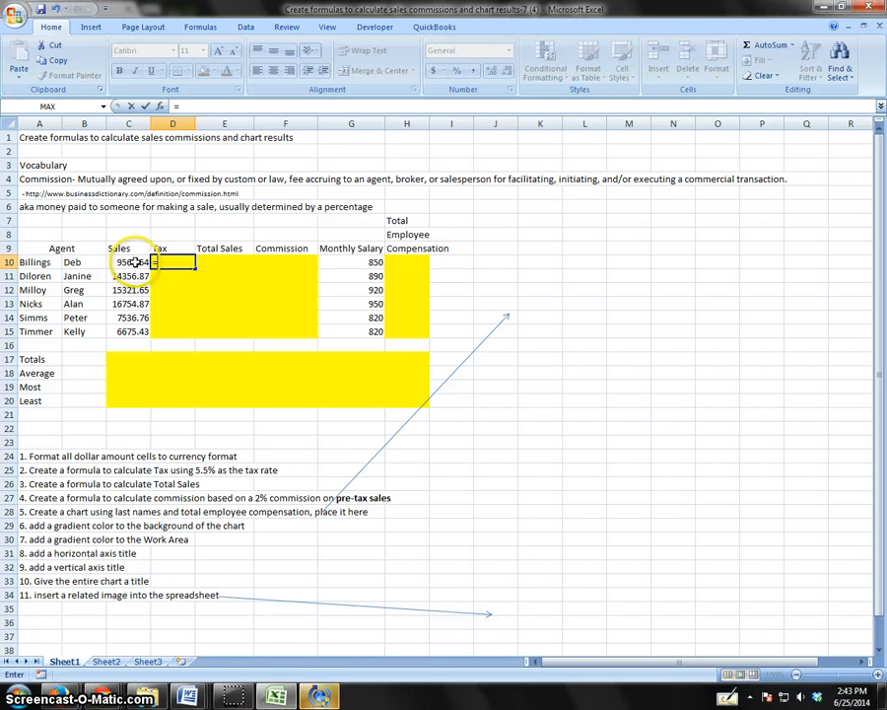
pyautogui.click(131, 262)
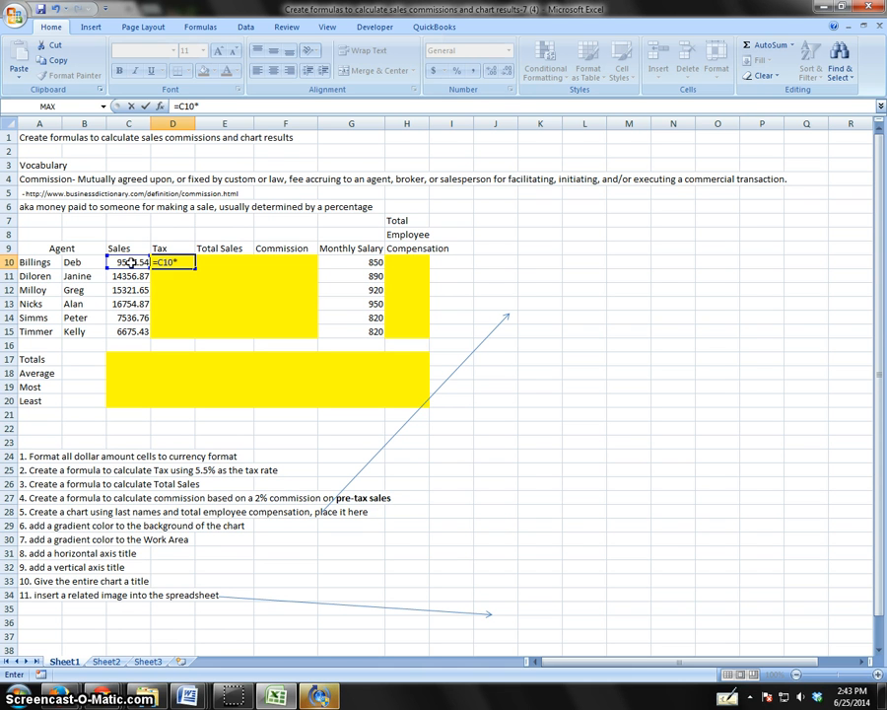
pyautogui.write('055')
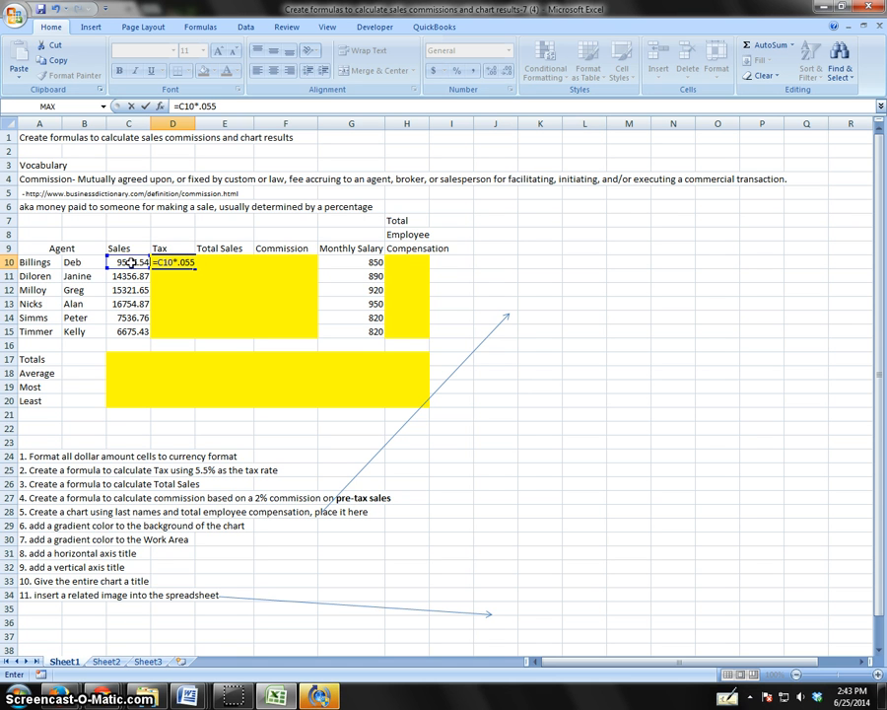
pyautogui.press('Return')
pyautogui.click(163, 262)
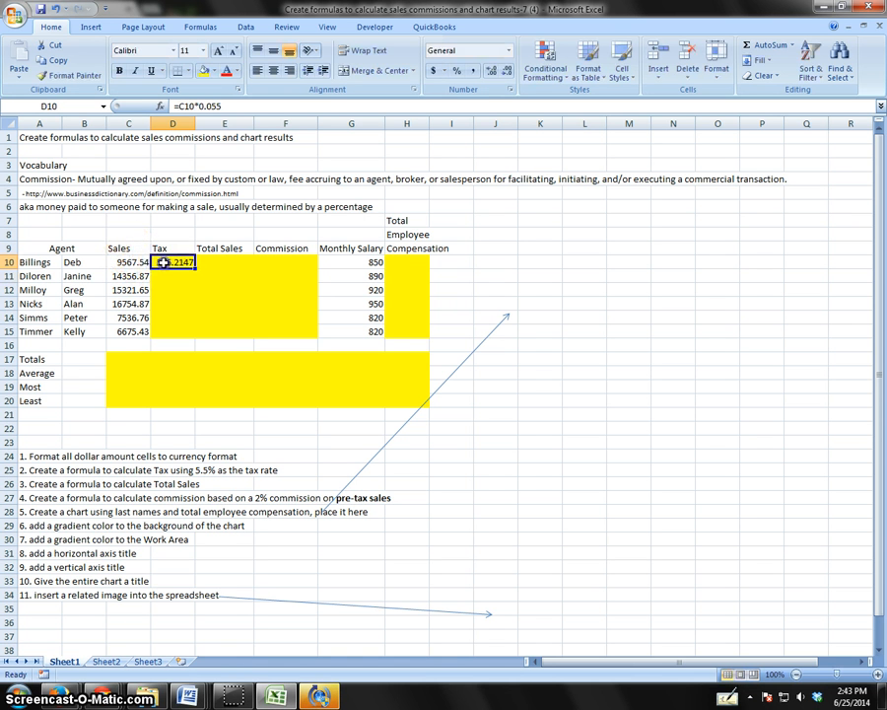
pyautogui.moveTo(194, 267); pyautogui.dragTo(189, 338)
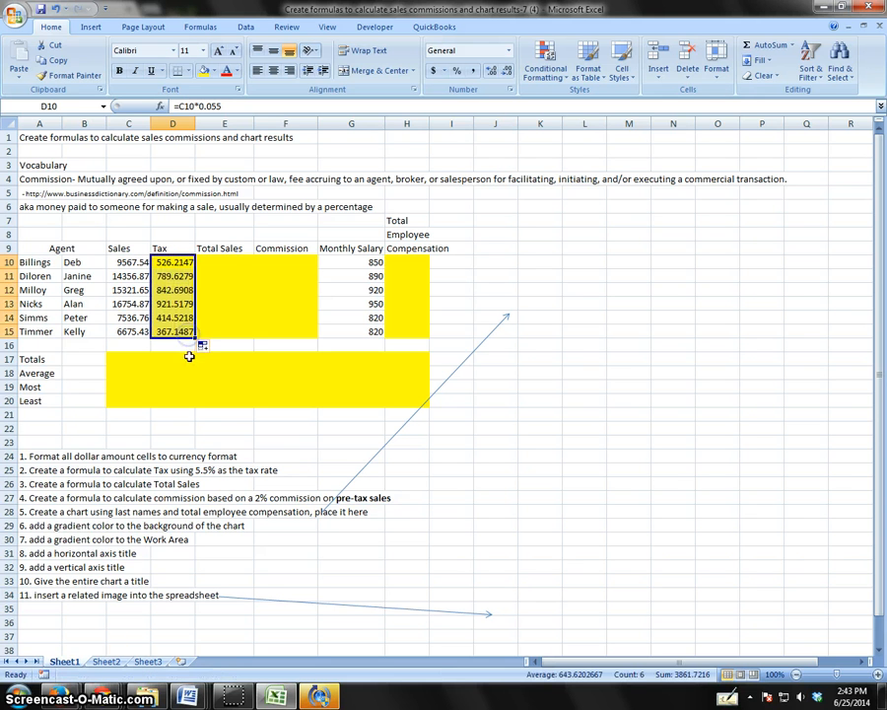
pyautogui.click(181, 275)
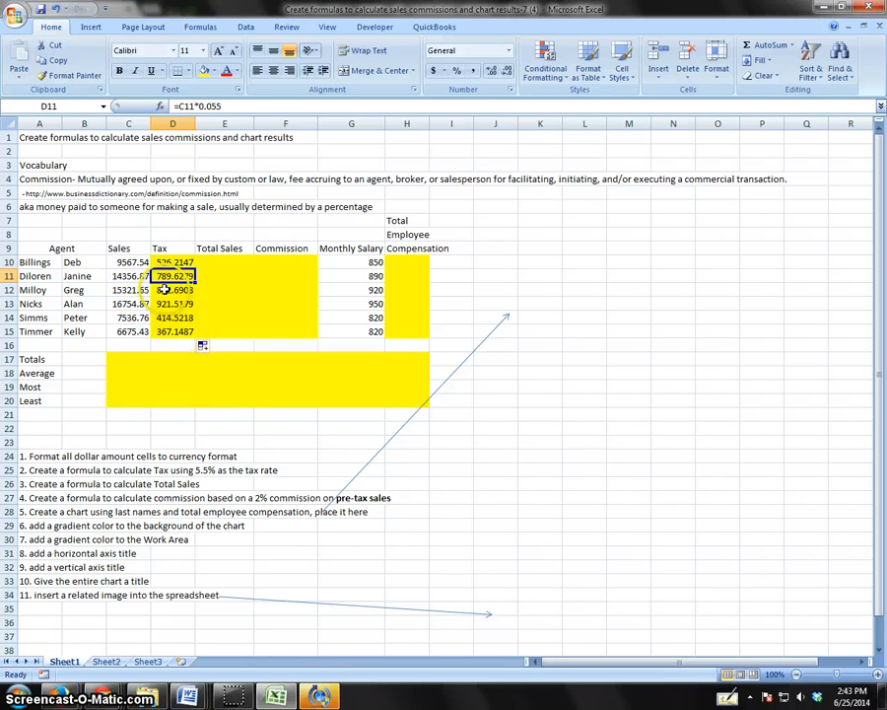
pyautogui.moveTo(126, 264); pyautogui.dragTo(416, 398)
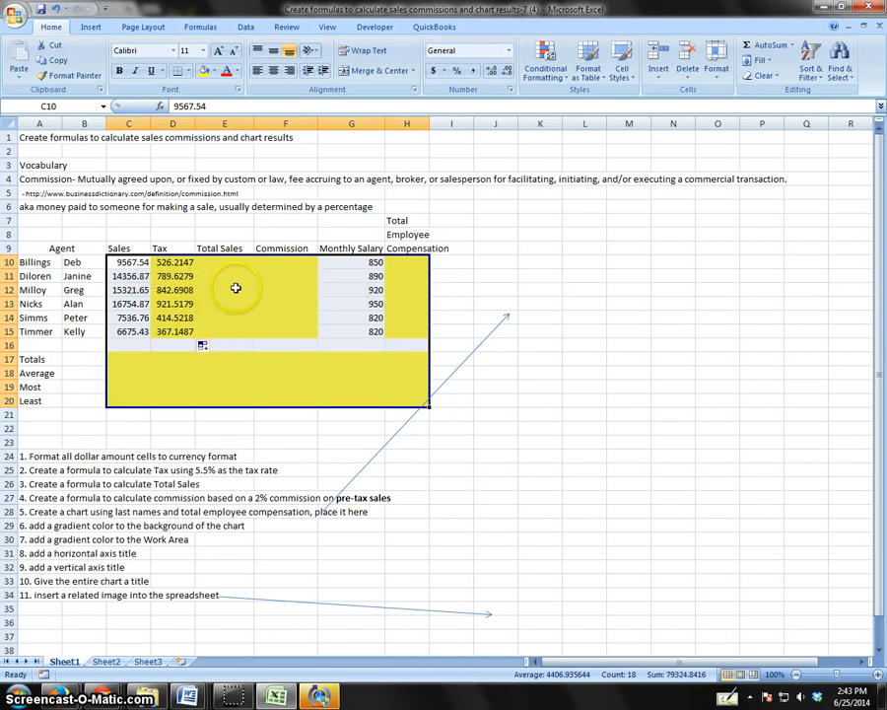
pyautogui.rightClick(232, 291)
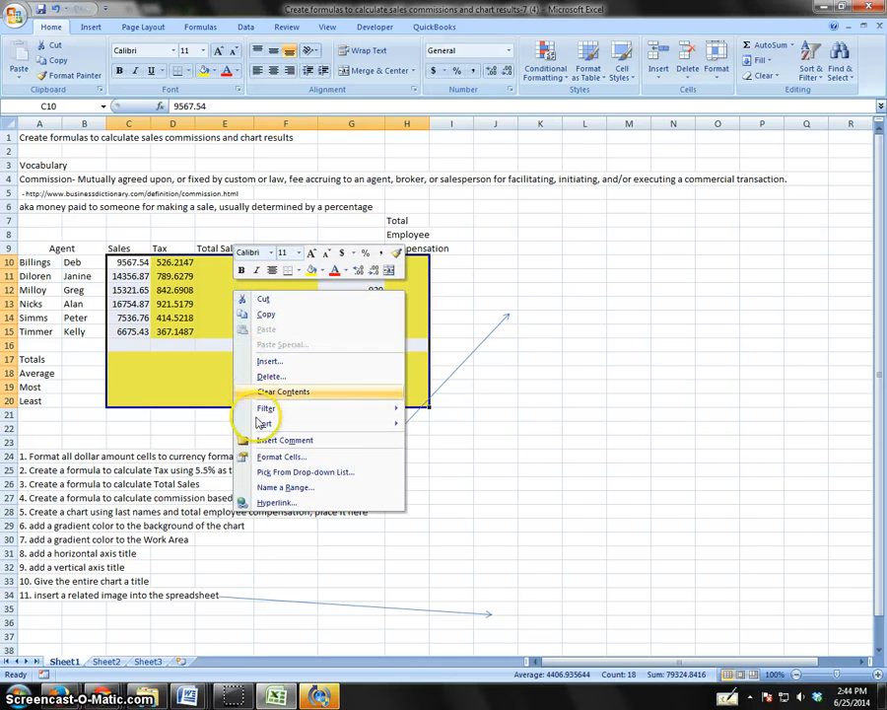
pyautogui.click(120, 262)
pyautogui.moveTo(121, 262); pyautogui.dragTo(426, 400)
pyautogui.moveTo(130, 266); pyautogui.dragTo(129, 332)
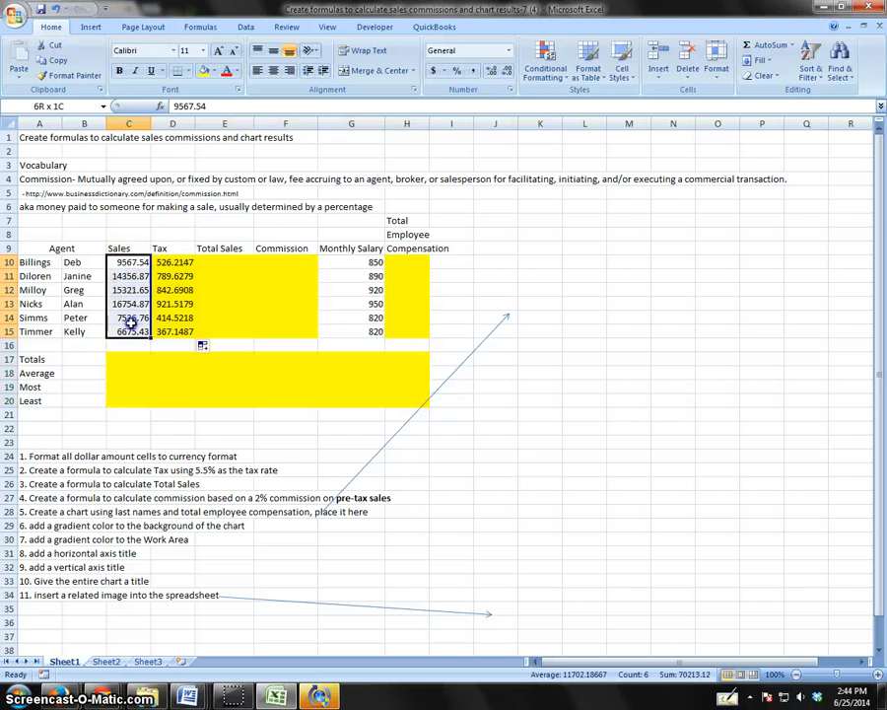
# Format the range C10:H20 as Currency with 2 decimal places and the $ symbol.
pyautogui.moveTo(127, 264); pyautogui.dragTo(415, 405)
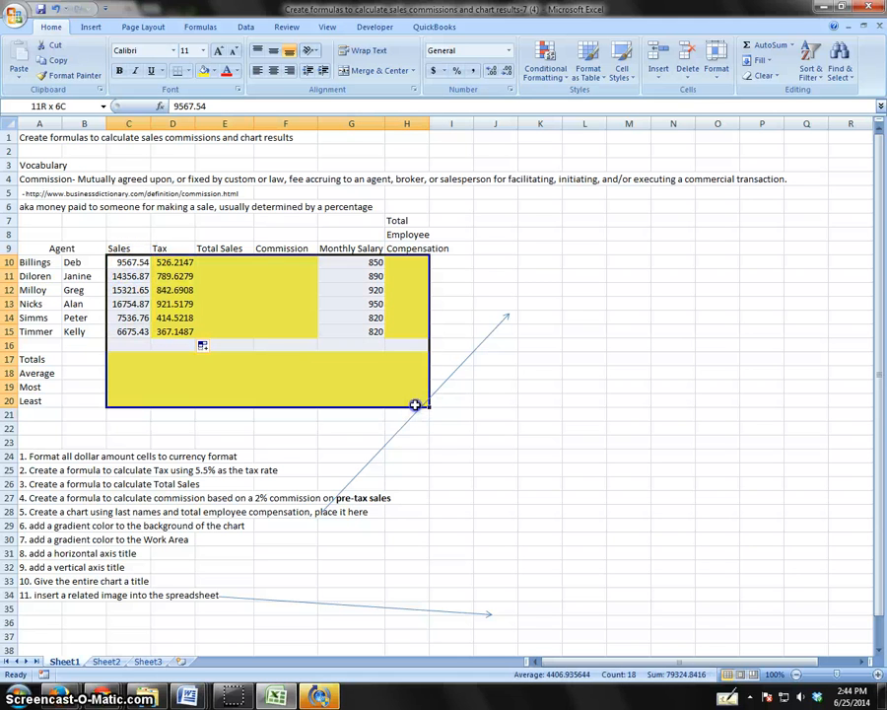
pyautogui.rightClick(242, 326)
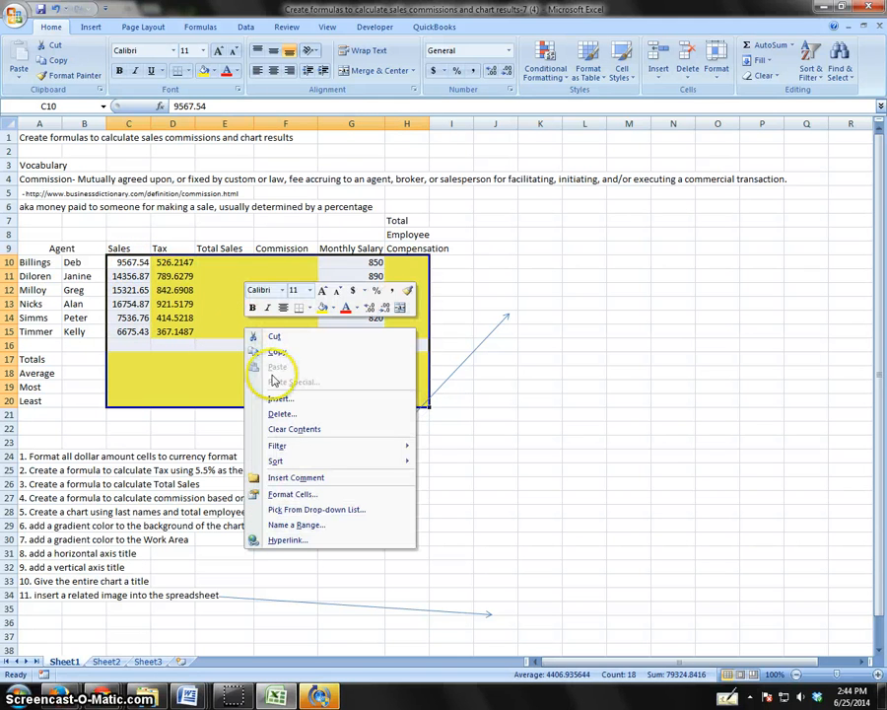
pyautogui.click(290, 495)
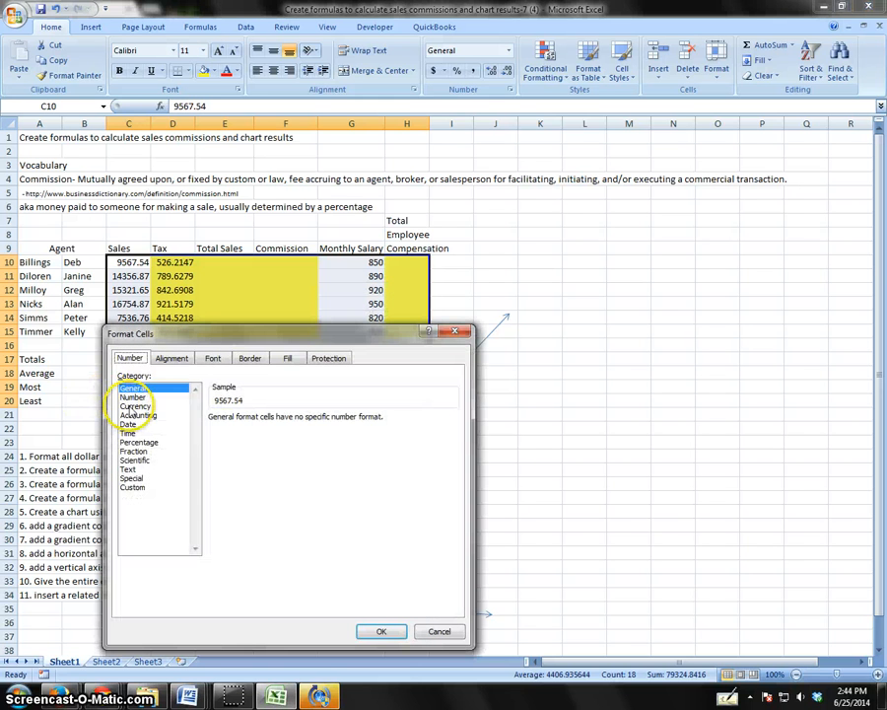
pyautogui.click(134, 406)
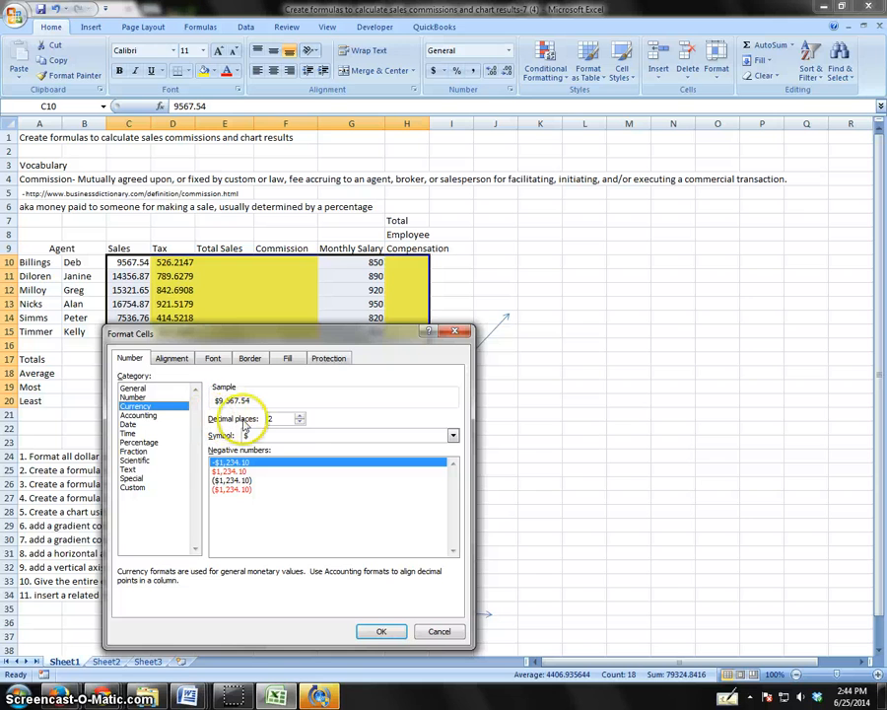
pyautogui.click(301, 422)
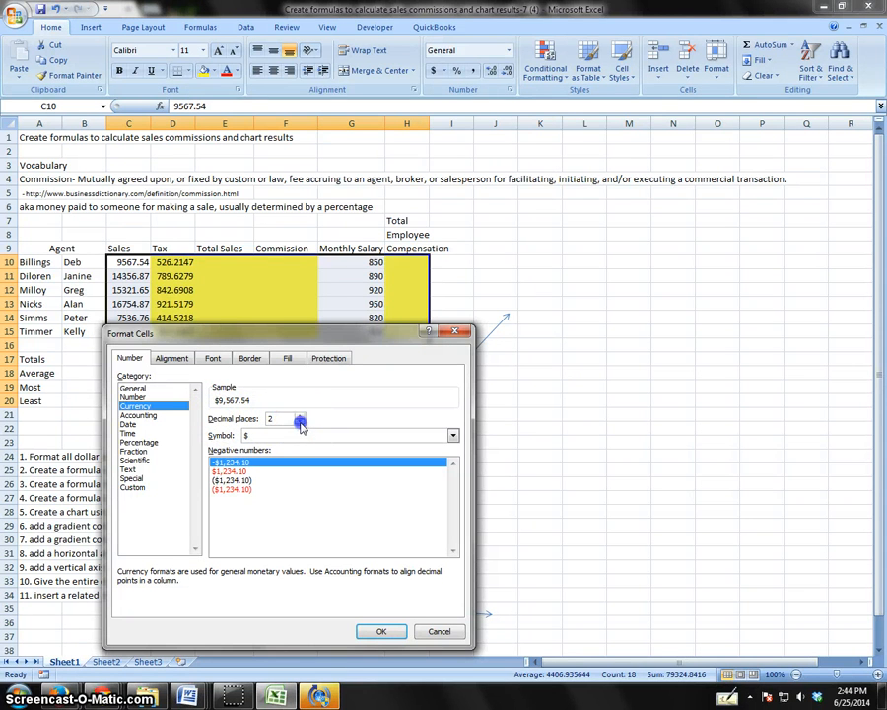
pyautogui.click(300, 415)
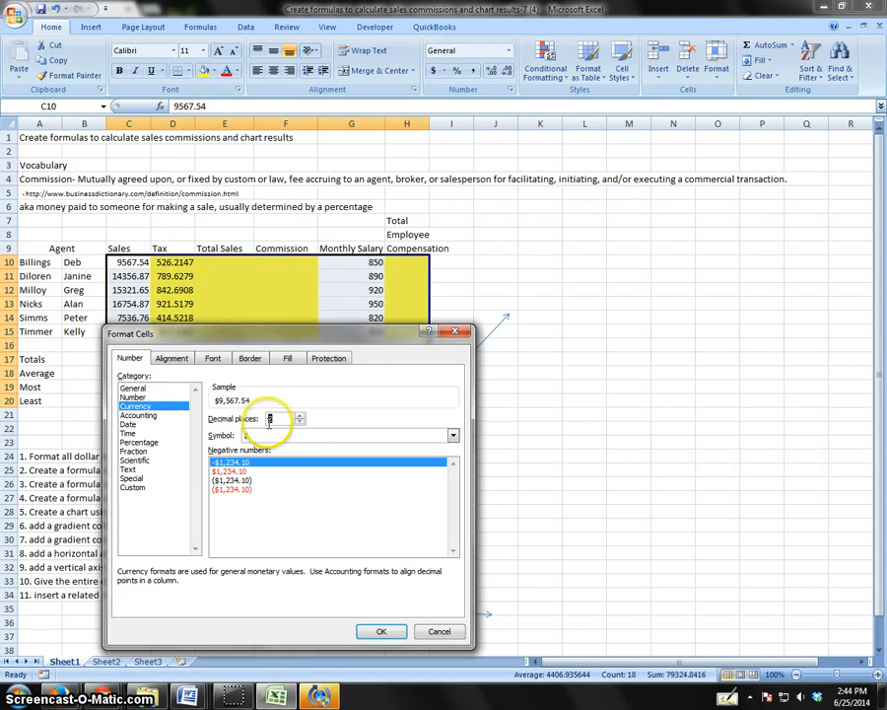
pyautogui.click(372, 630)
pyautogui.click(231, 361)
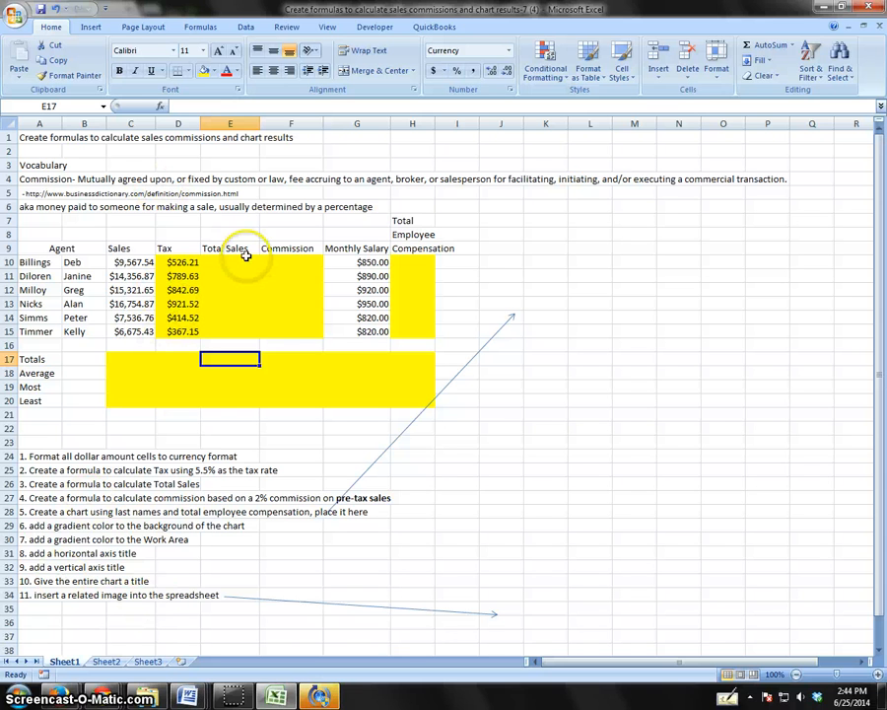
# Calculate total sales with =C10+D10 in E10 and copy the formula down to E15.
pyautogui.click(229, 260)
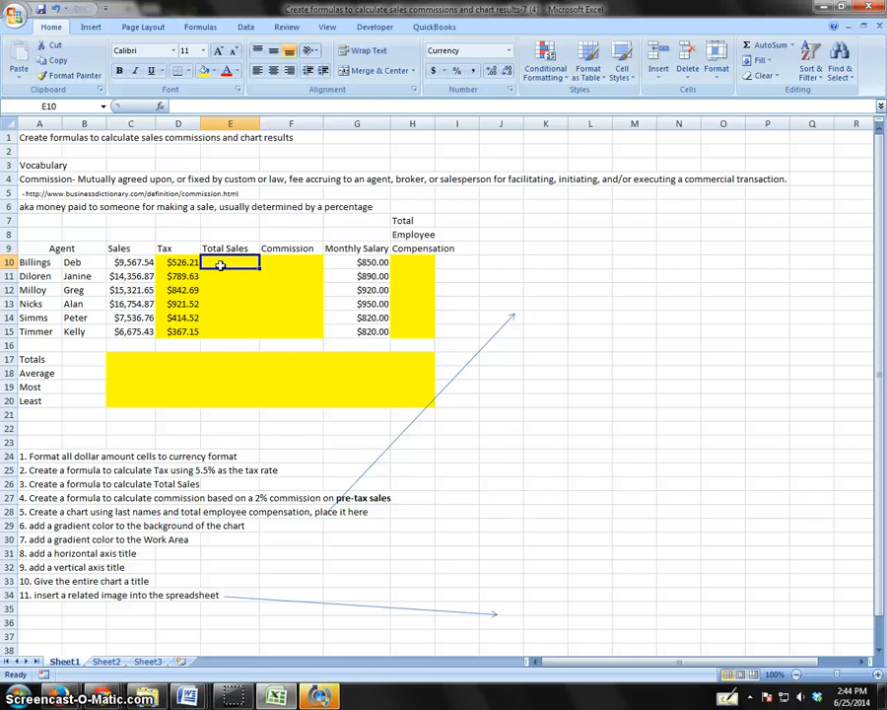
pyautogui.write('=')
pyautogui.click(117, 262)
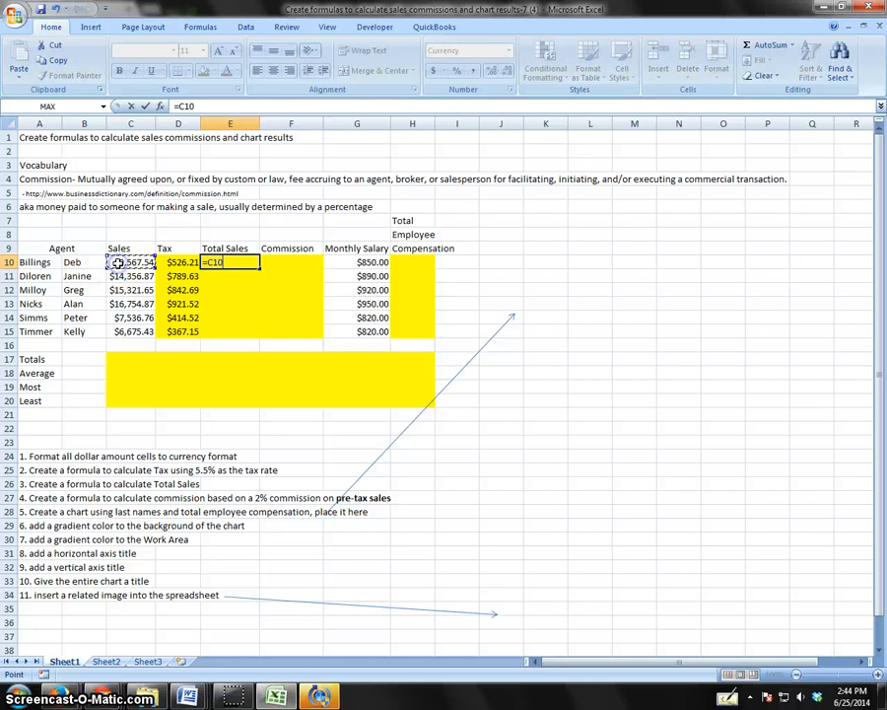
pyautogui.write('+')
pyautogui.click(174, 266)
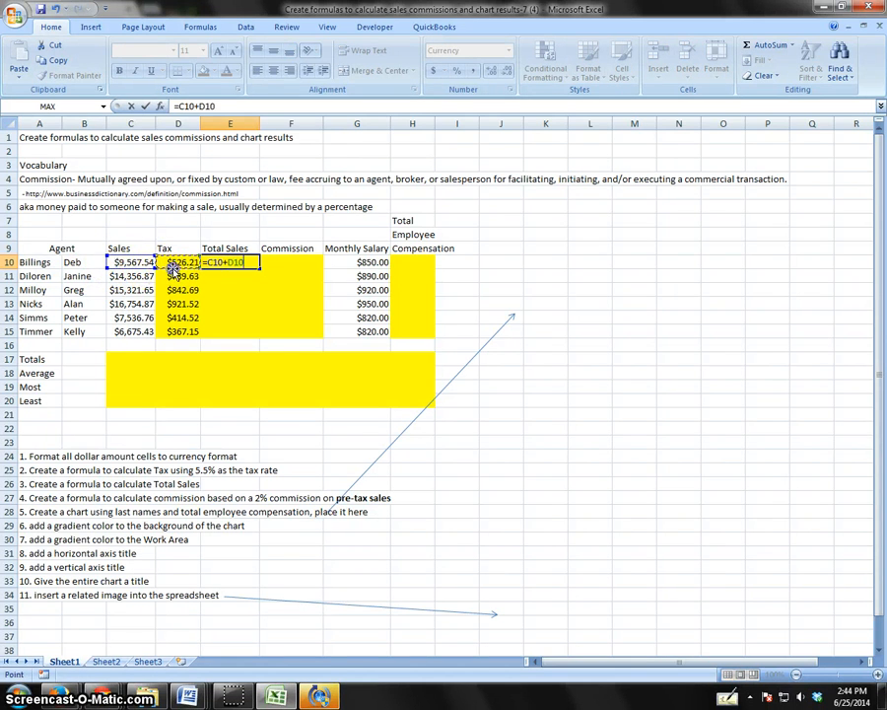
pyautogui.press('Return')
pyautogui.click(233, 261)
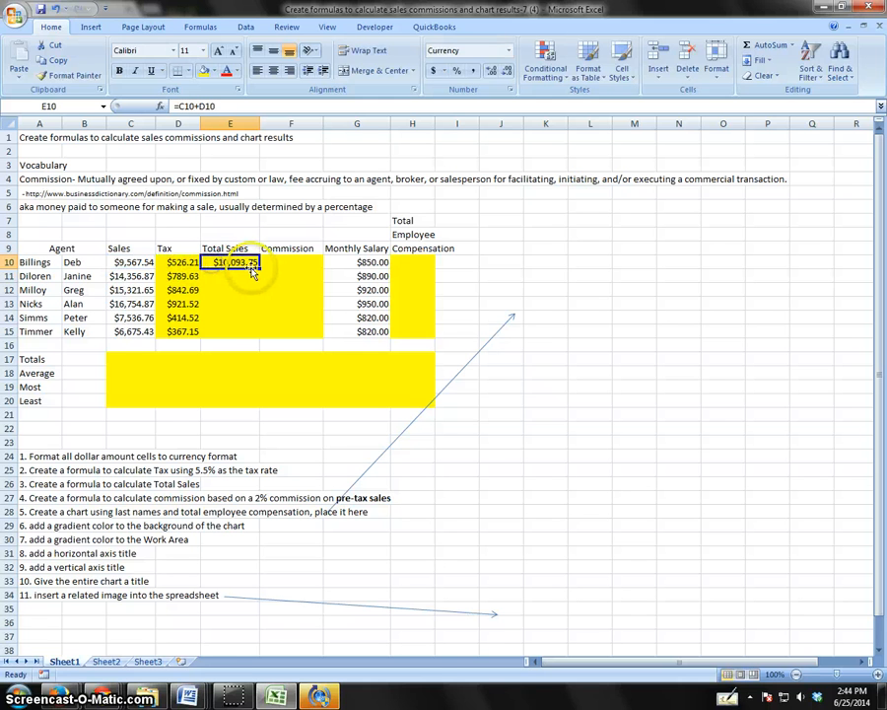
pyautogui.moveTo(261, 267); pyautogui.dragTo(254, 340)
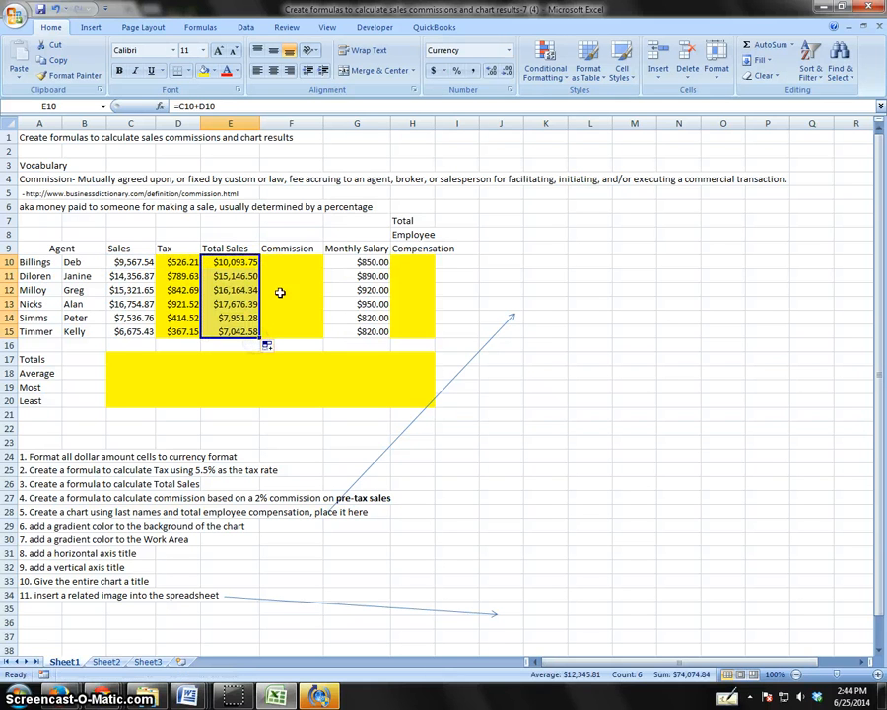
# Examine the Total Sales, Tax and Sales columns to identify which amounts are the pre-tax sales for the commission.
pyautogui.click(287, 263)
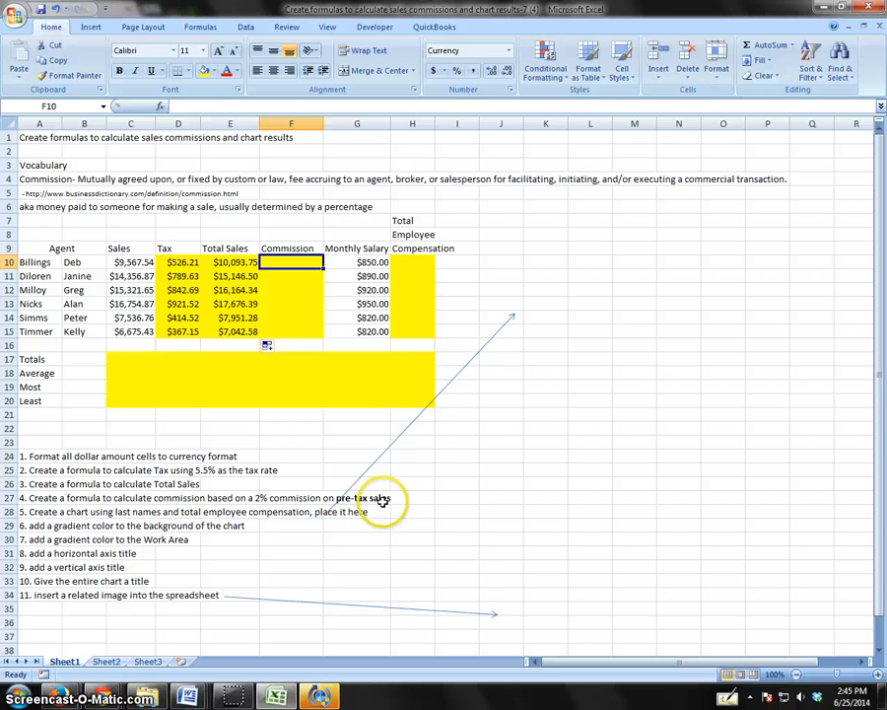
pyautogui.moveTo(228, 249); pyautogui.dragTo(229, 316)
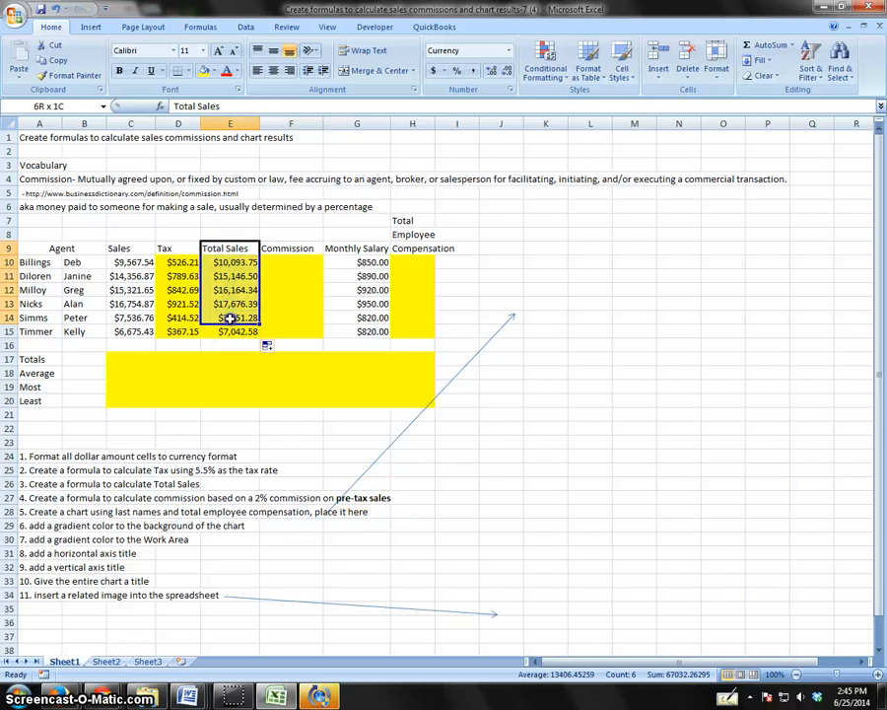
pyautogui.click(183, 264)
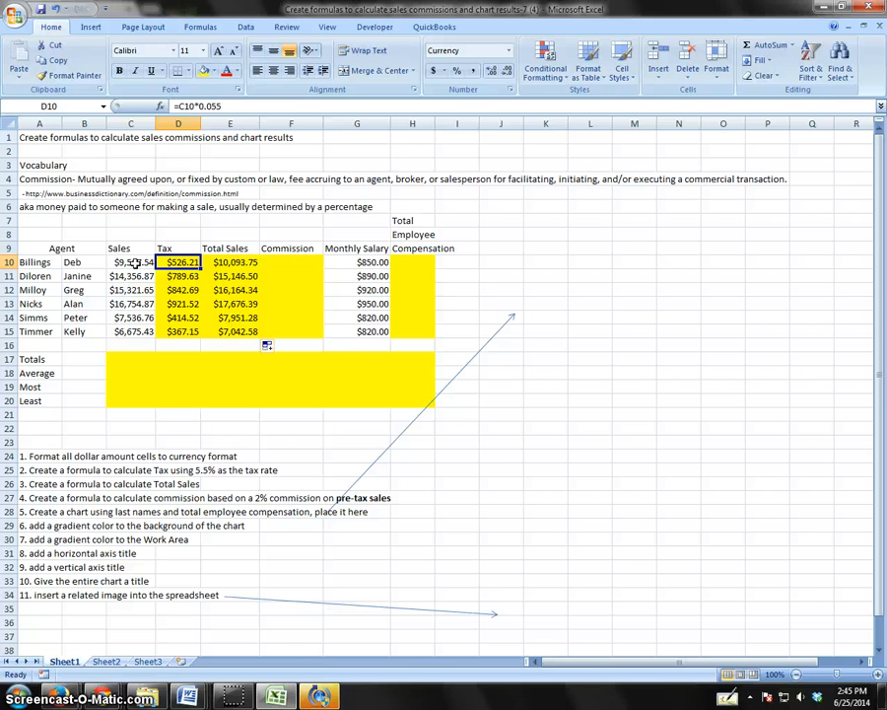
pyautogui.moveTo(134, 264); pyautogui.dragTo(126, 333)
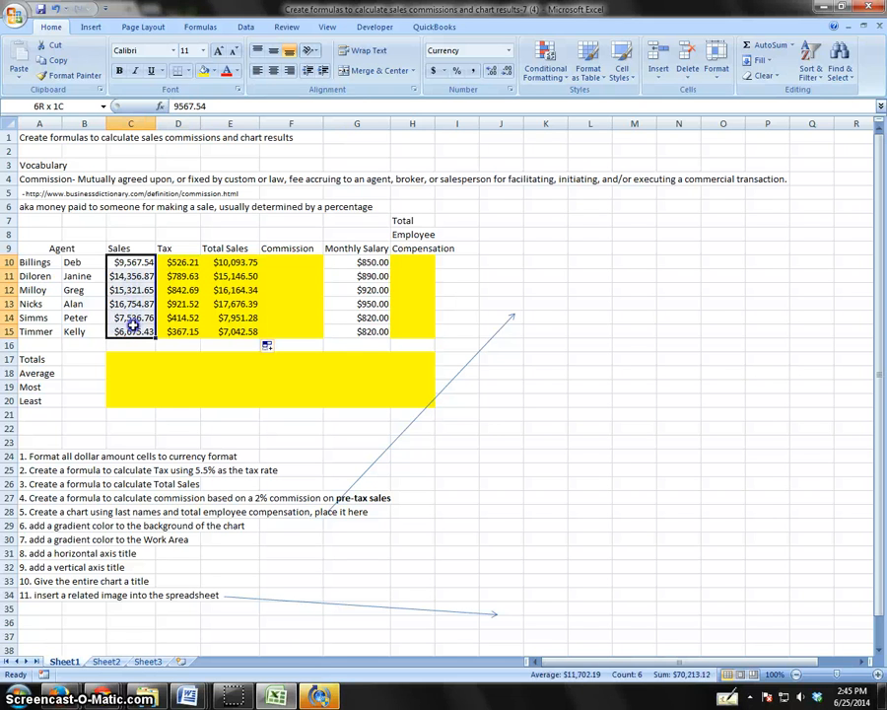
pyautogui.click(121, 249)
pyautogui.click(173, 248)
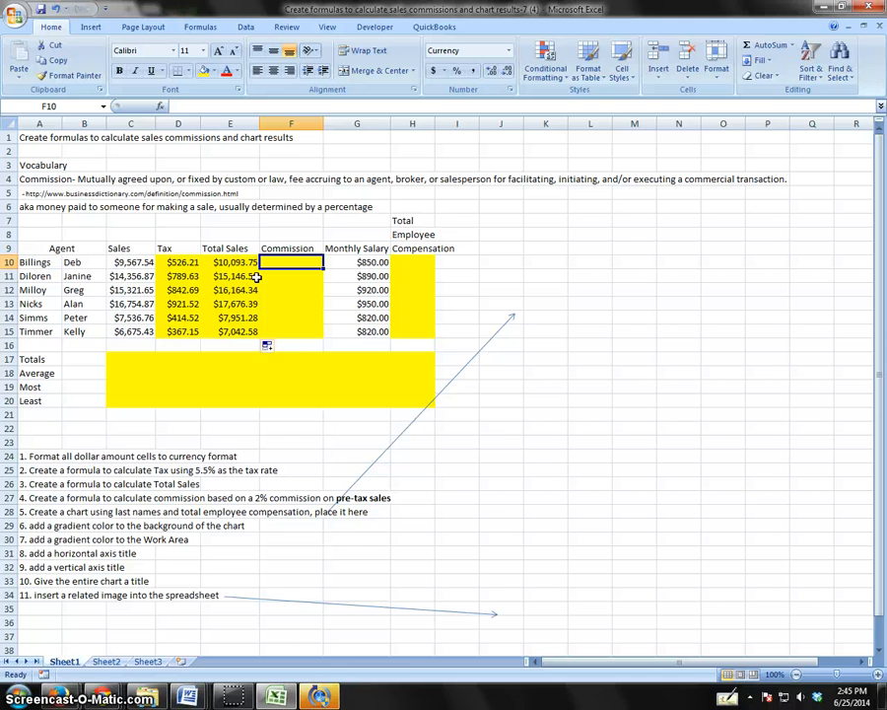
# Calculate the first agent's 2% commission on pre-tax sales with =C10*2% in F10.
pyautogui.write('=')
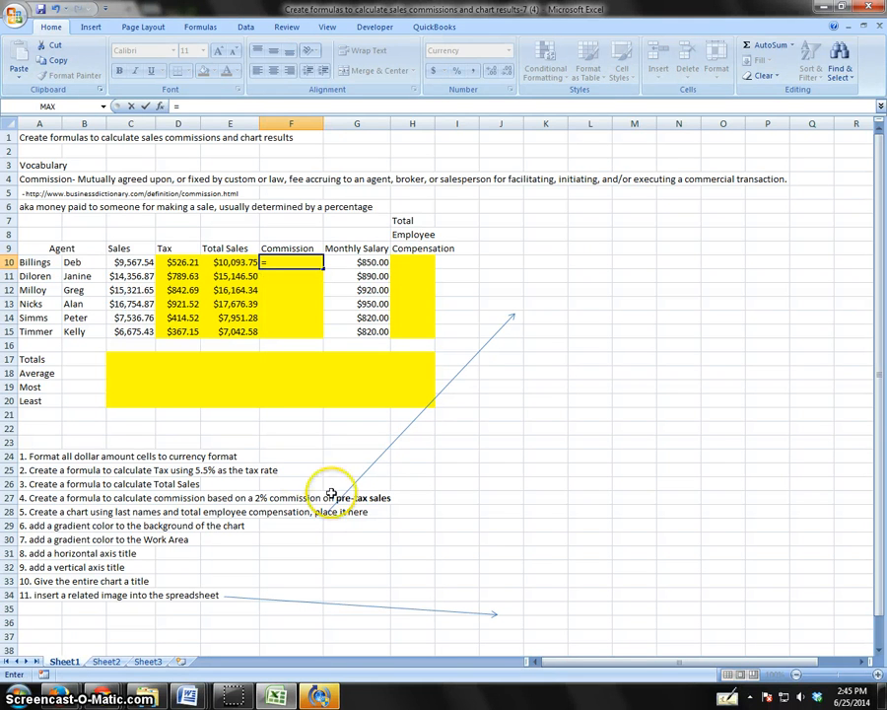
pyautogui.click(131, 262)
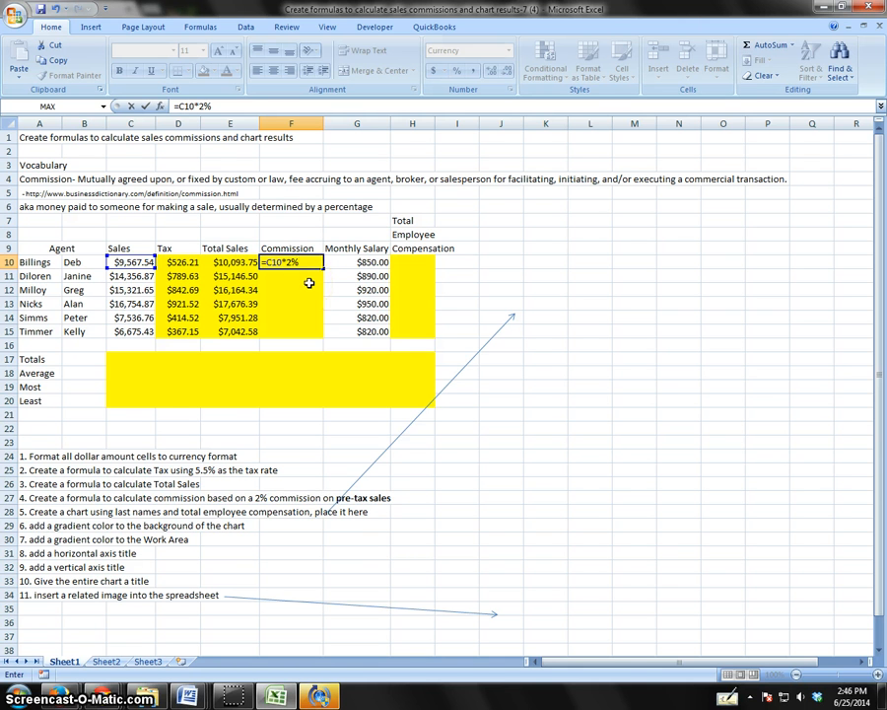
pyautogui.press('Return')
pyautogui.click(299, 261)
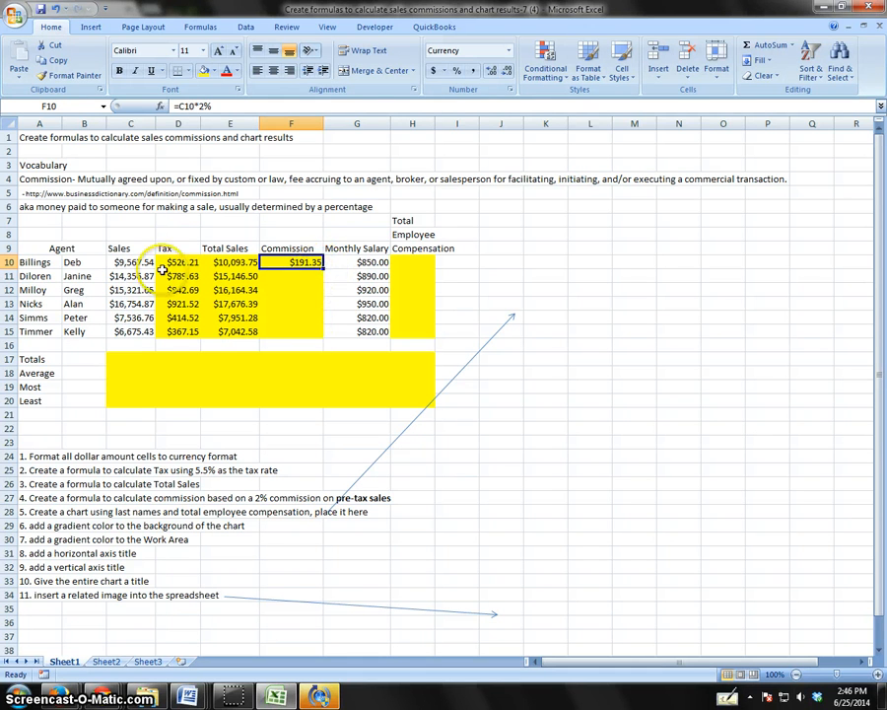
# Copy the 2% commission formula from F10 down to F15.
pyautogui.moveTo(327, 269); pyautogui.dragTo(325, 343)
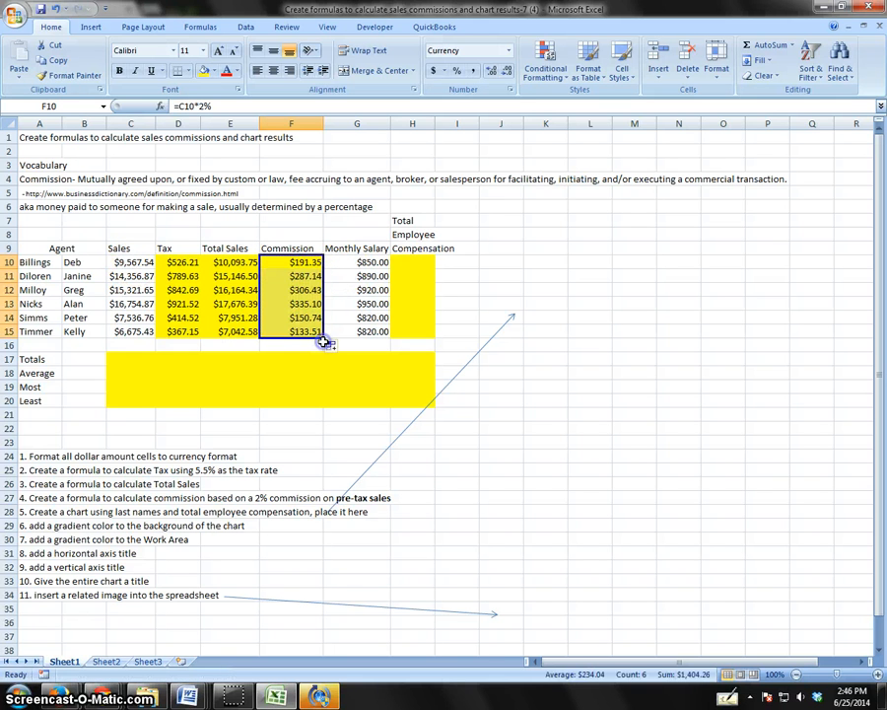
pyautogui.click(295, 290)
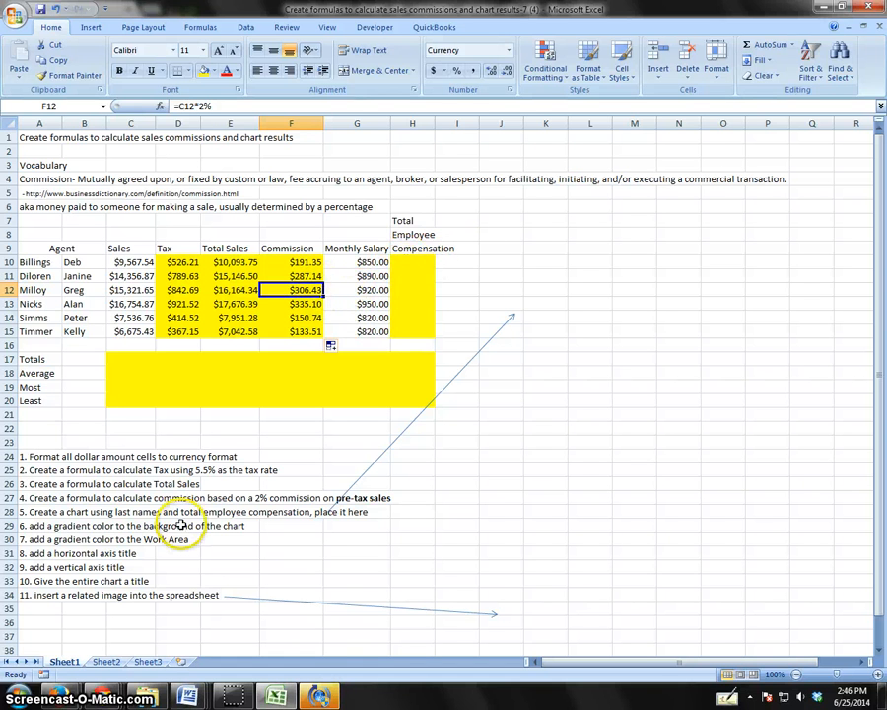
# Calculate total employee compensation with =F10+G10 in H10 and copy the formula down to H15.
pyautogui.click(43, 510)
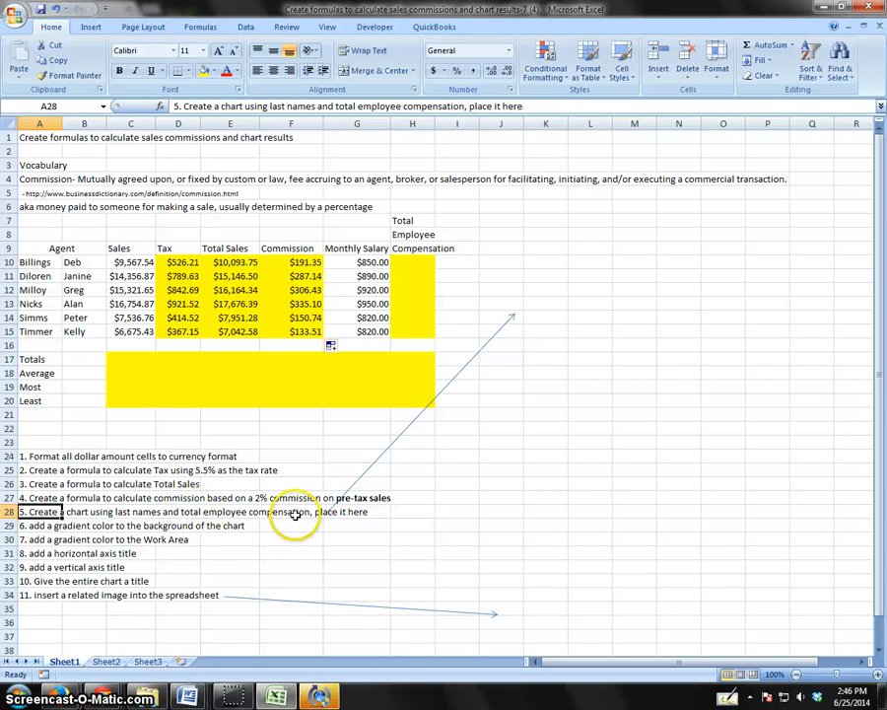
pyautogui.click(412, 263)
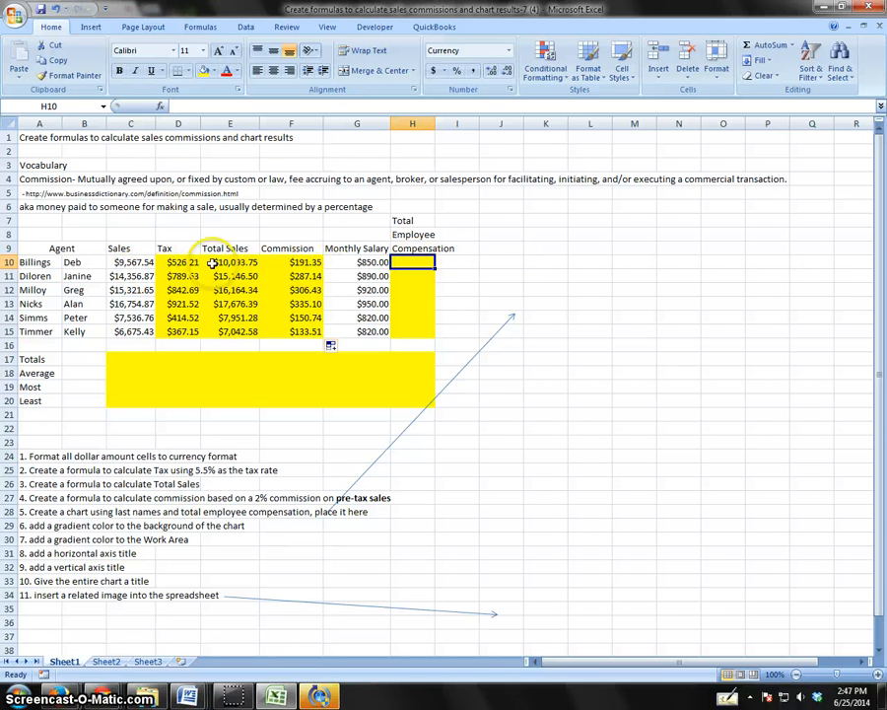
pyautogui.click(299, 261)
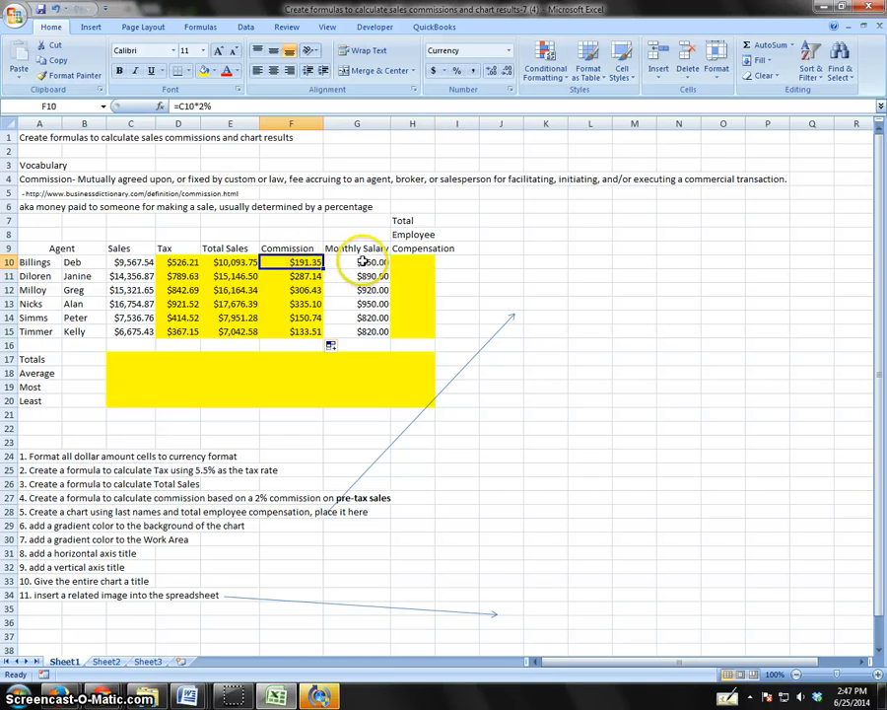
pyautogui.click(361, 262)
pyautogui.click(410, 262)
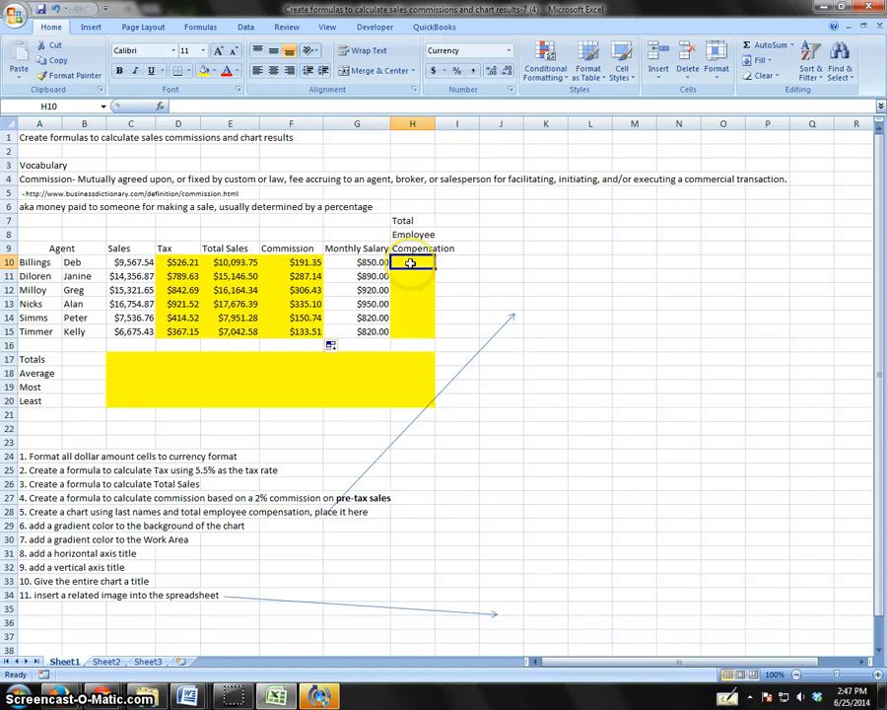
pyautogui.write('=')
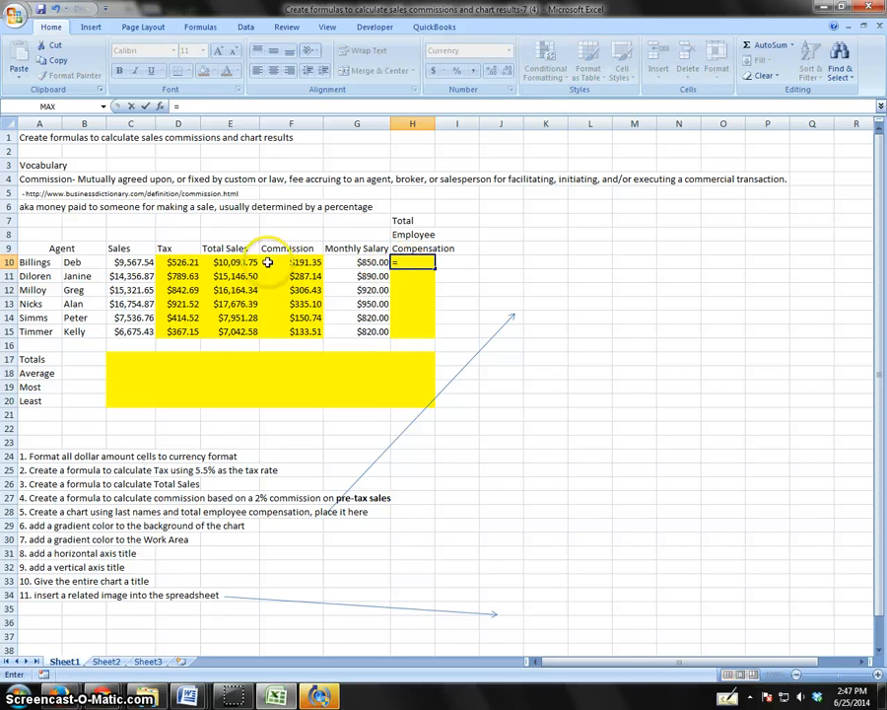
pyautogui.click(291, 264)
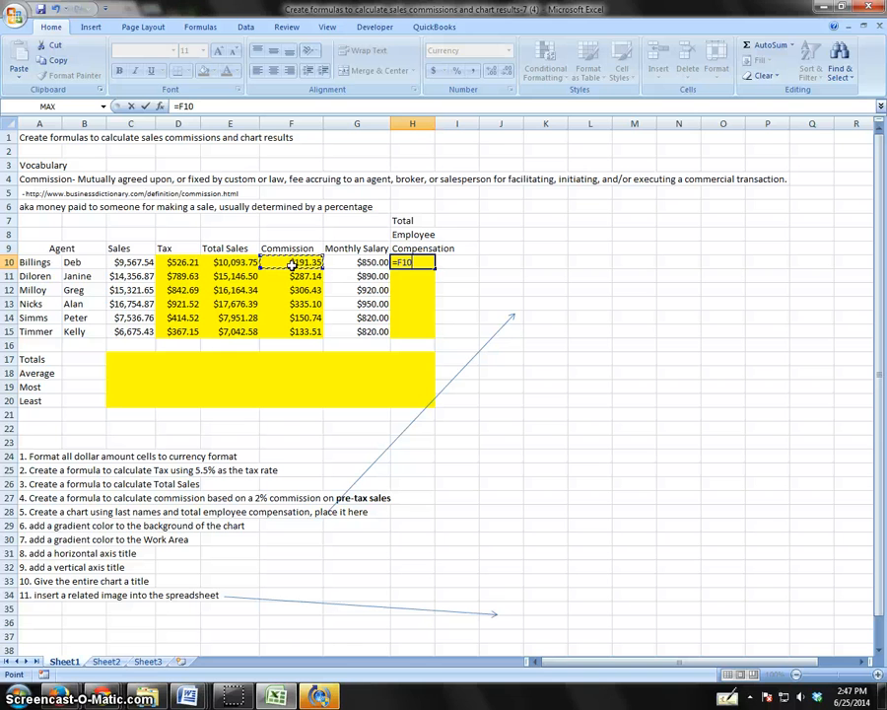
pyautogui.write('+')
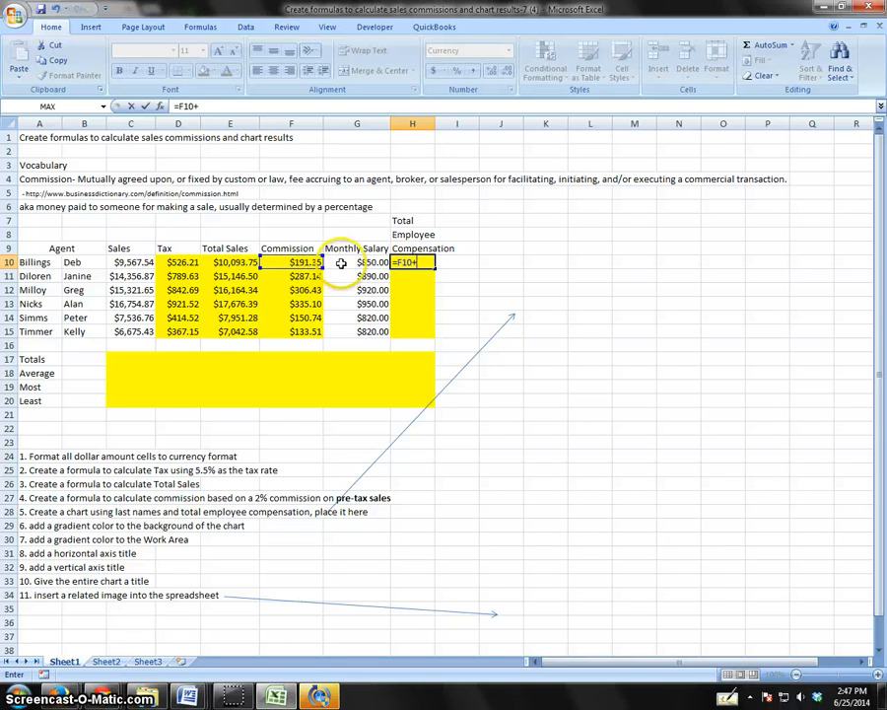
pyautogui.click(340, 262)
pyautogui.press('Return')
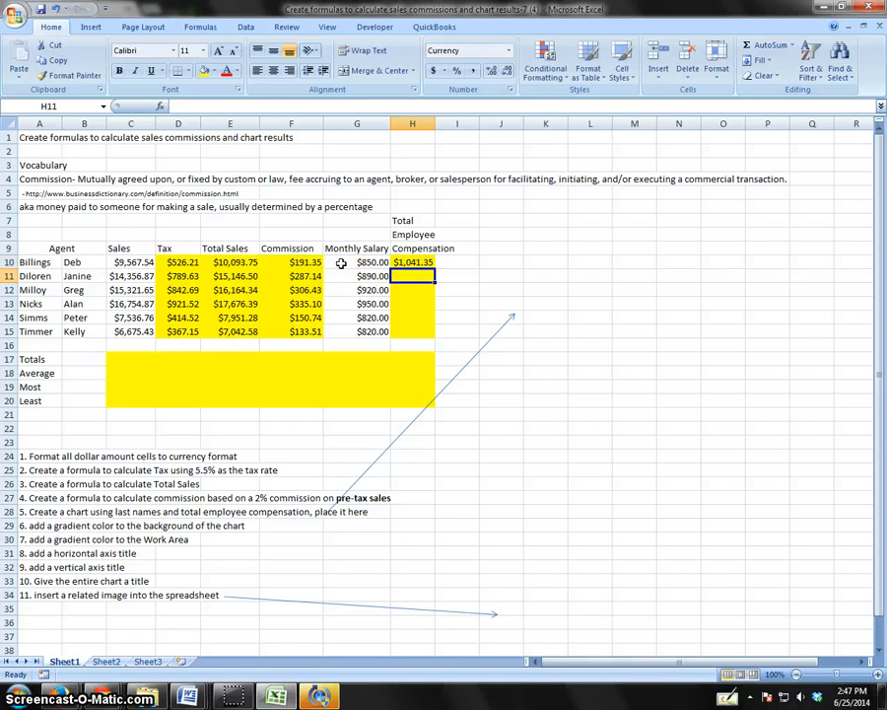
pyautogui.click(404, 262)
pyautogui.moveTo(434, 267); pyautogui.dragTo(440, 343)
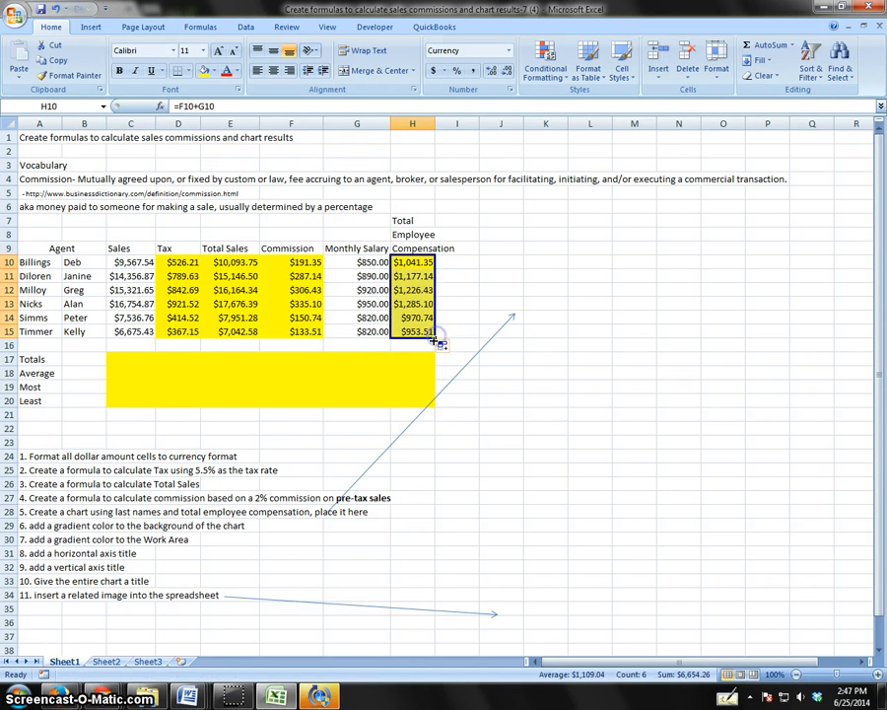
# Examine the summary row labels, the chart instruction in row 28, and the last-name and compensation ranges the chart needs.
pyautogui.click(348, 370)
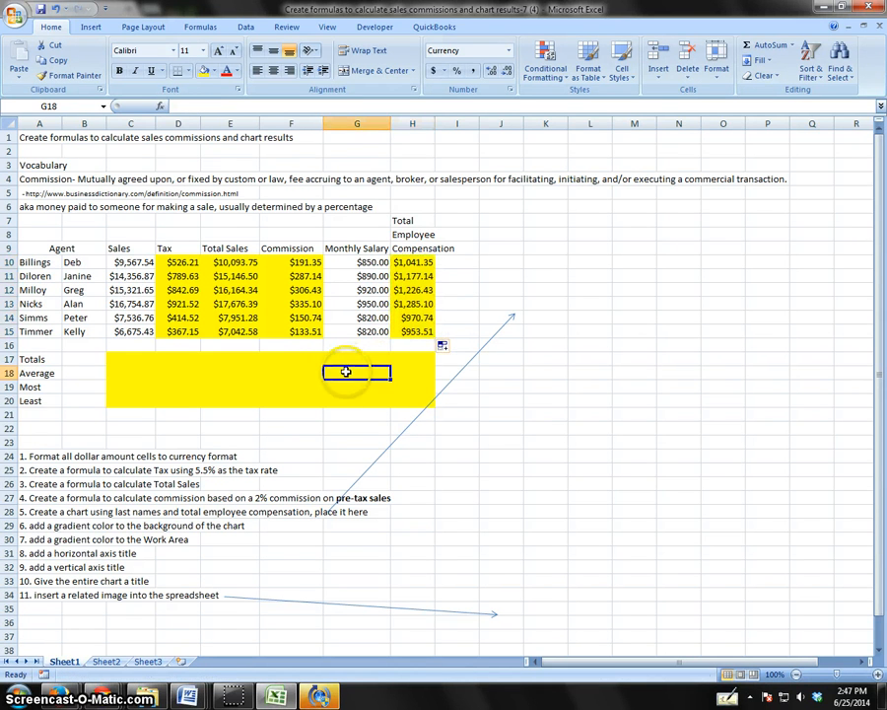
pyautogui.click(30, 387)
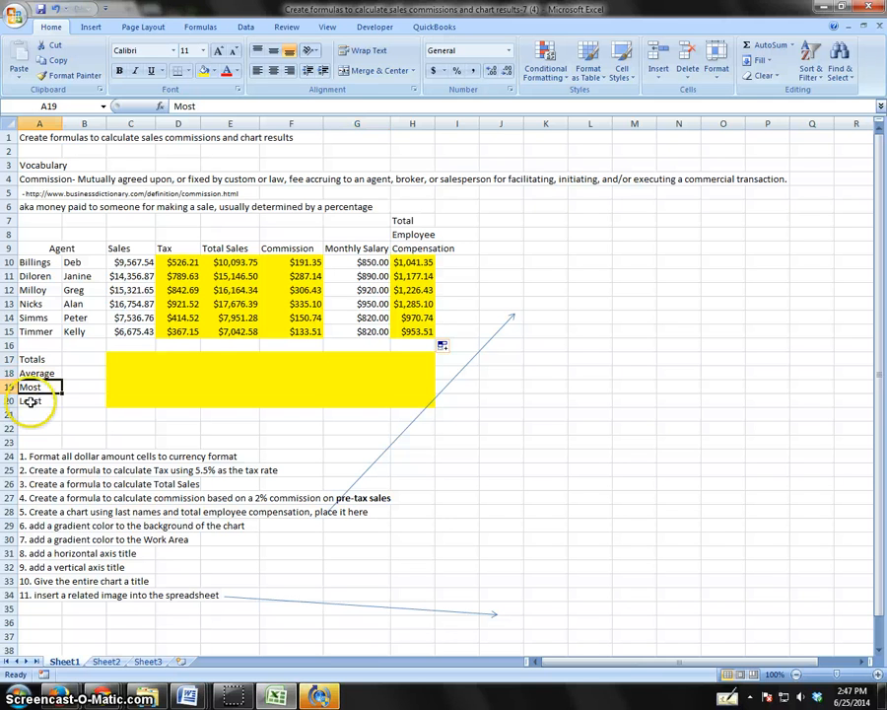
pyautogui.click(30, 400)
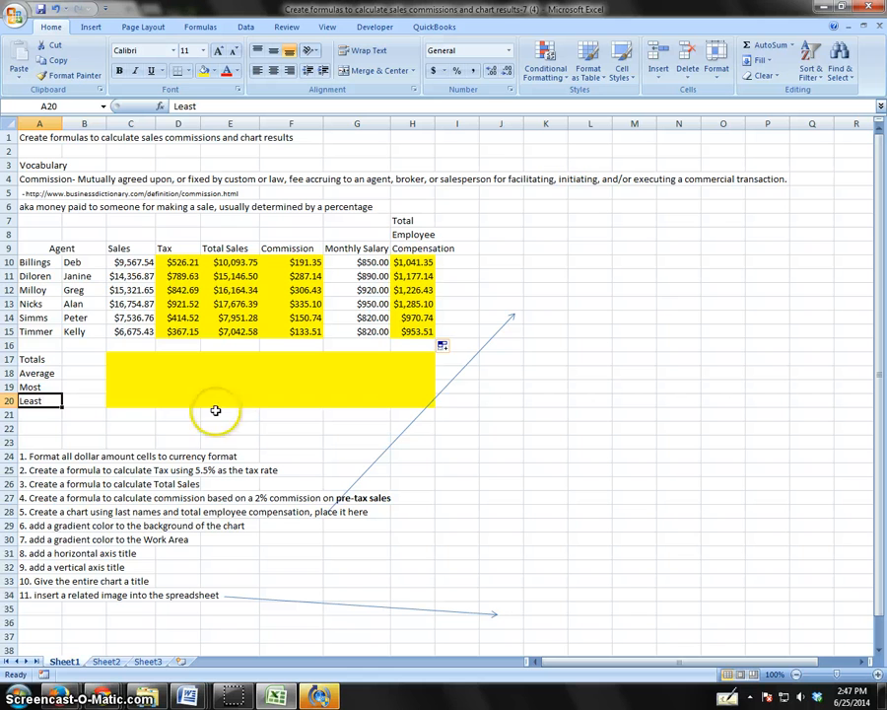
pyautogui.click(45, 512)
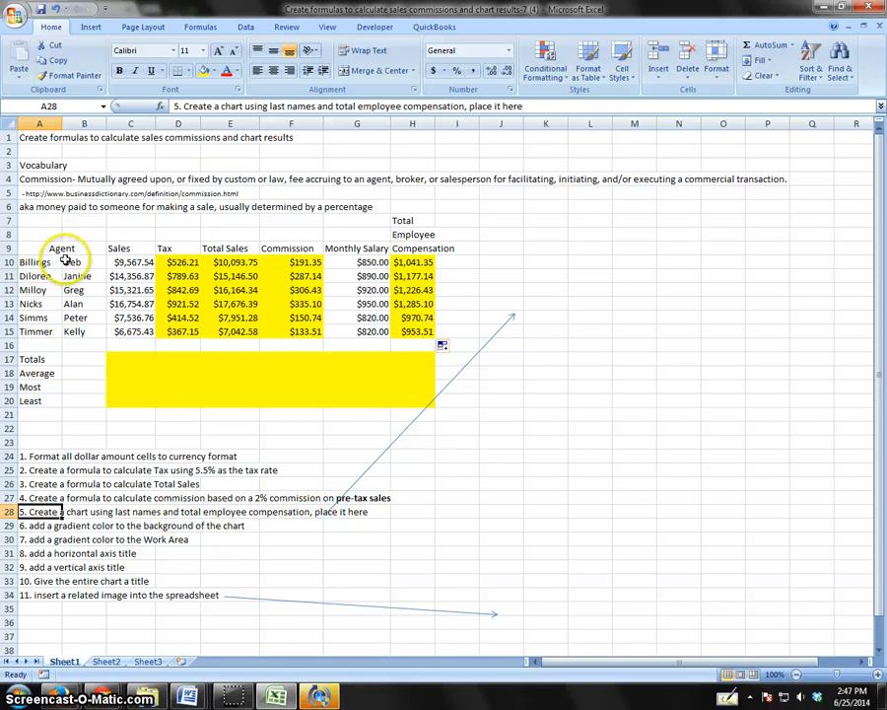
pyautogui.moveTo(49, 263); pyautogui.dragTo(29, 331)
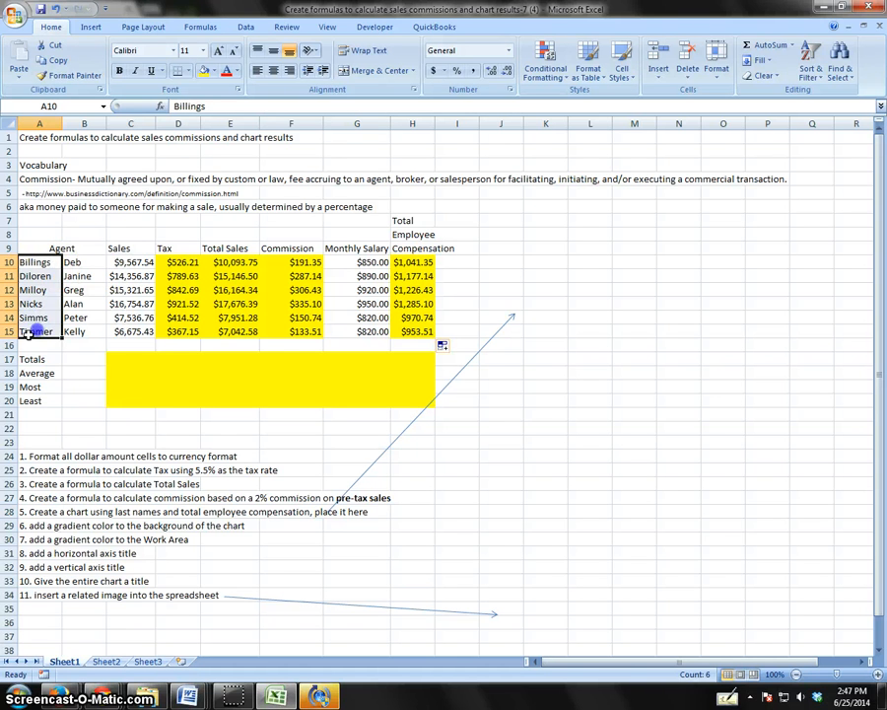
pyautogui.moveTo(409, 262); pyautogui.dragTo(412, 331)
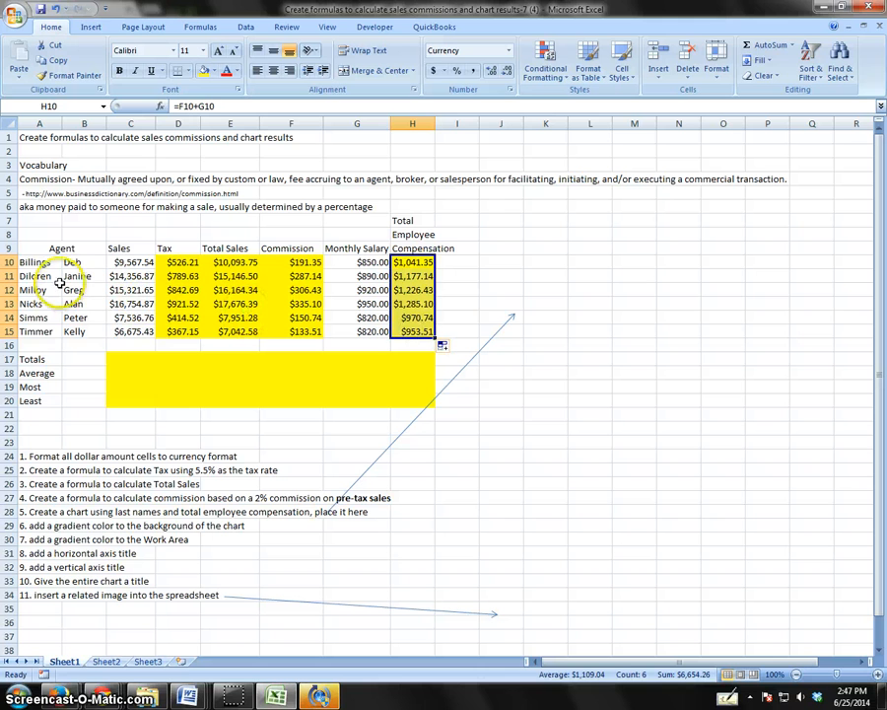
pyautogui.moveTo(44, 266); pyautogui.dragTo(427, 326)
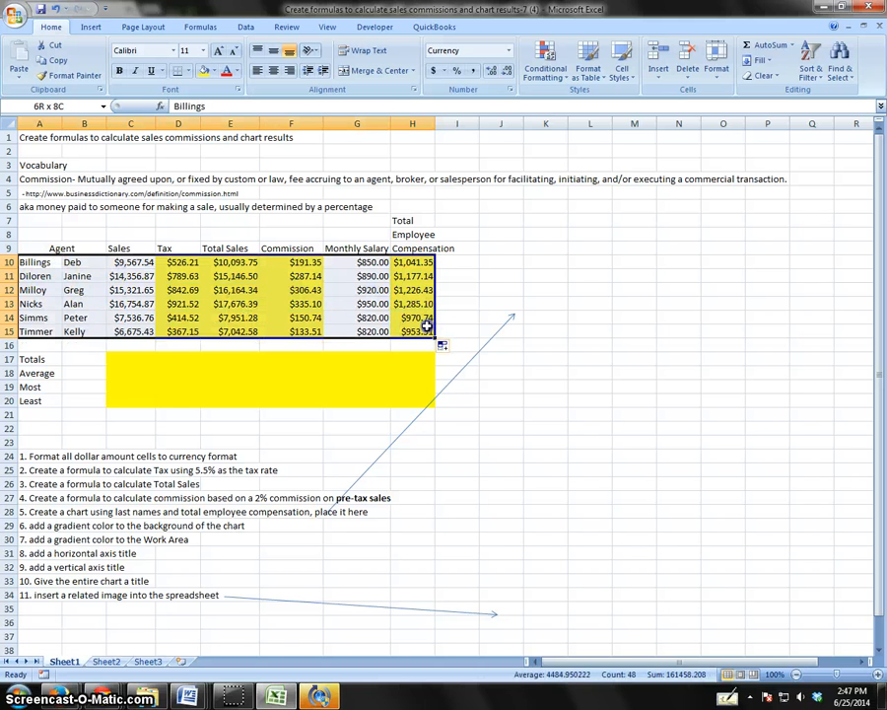
pyautogui.click(48, 272)
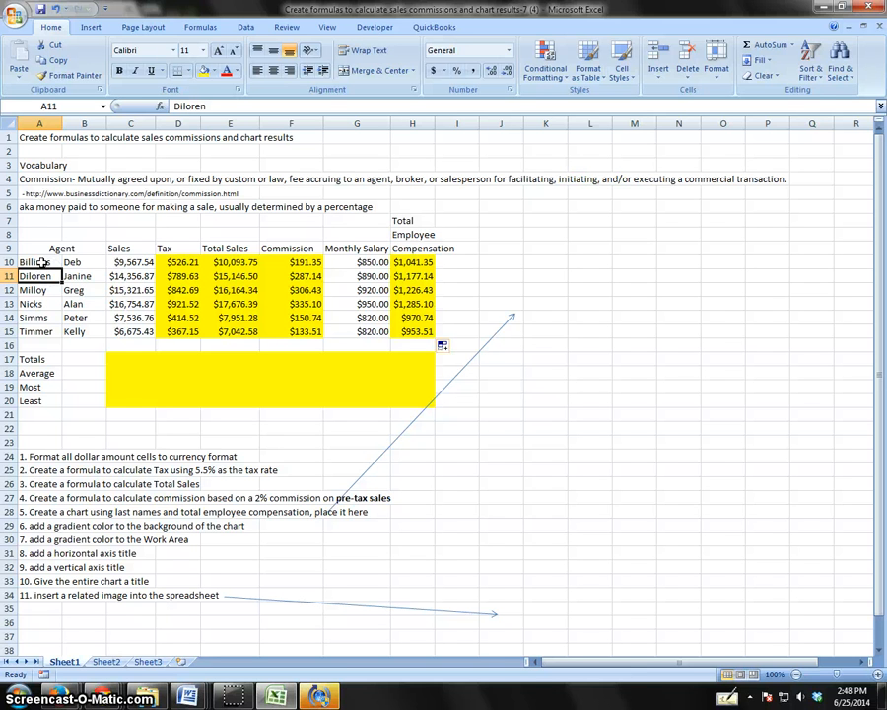
# Insert a 3-D clustered column chart from the last names in A10:A15 and the total compensation in H10:H15.
pyautogui.click(44, 263)
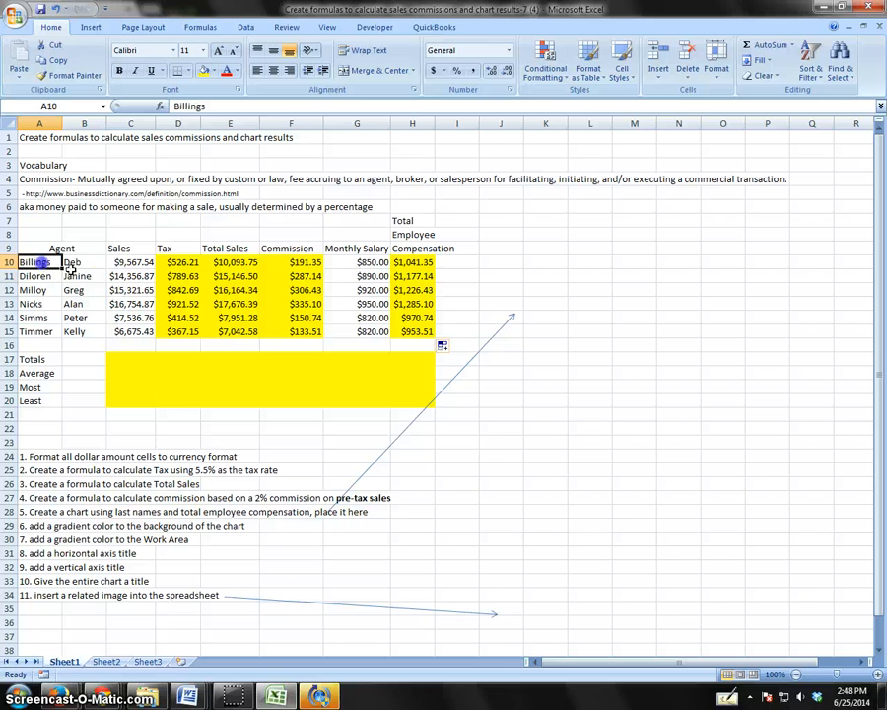
pyautogui.click(35, 263)
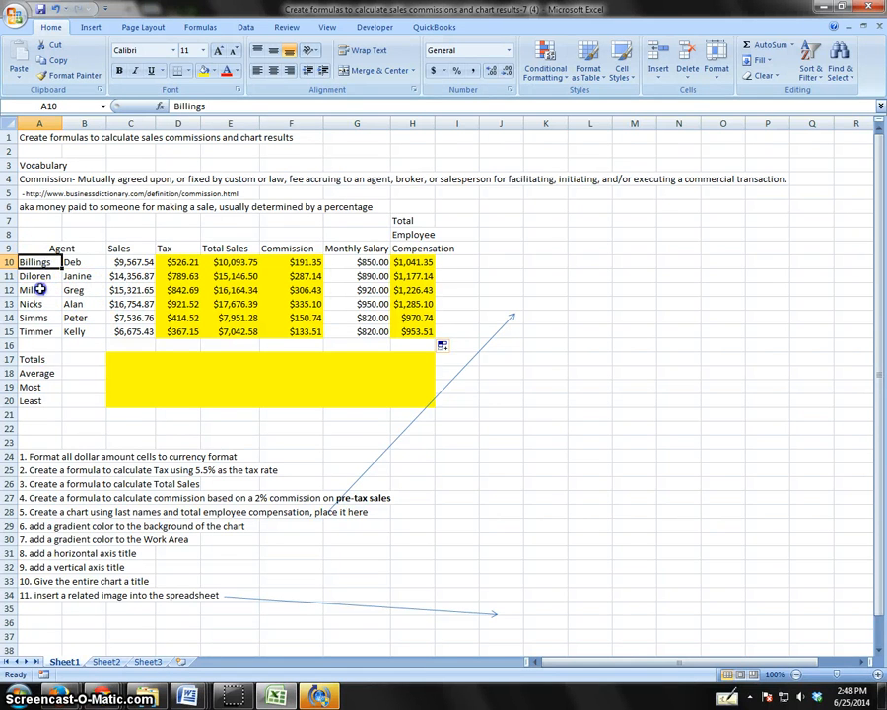
pyautogui.moveTo(39, 289); pyautogui.dragTo(39, 323)
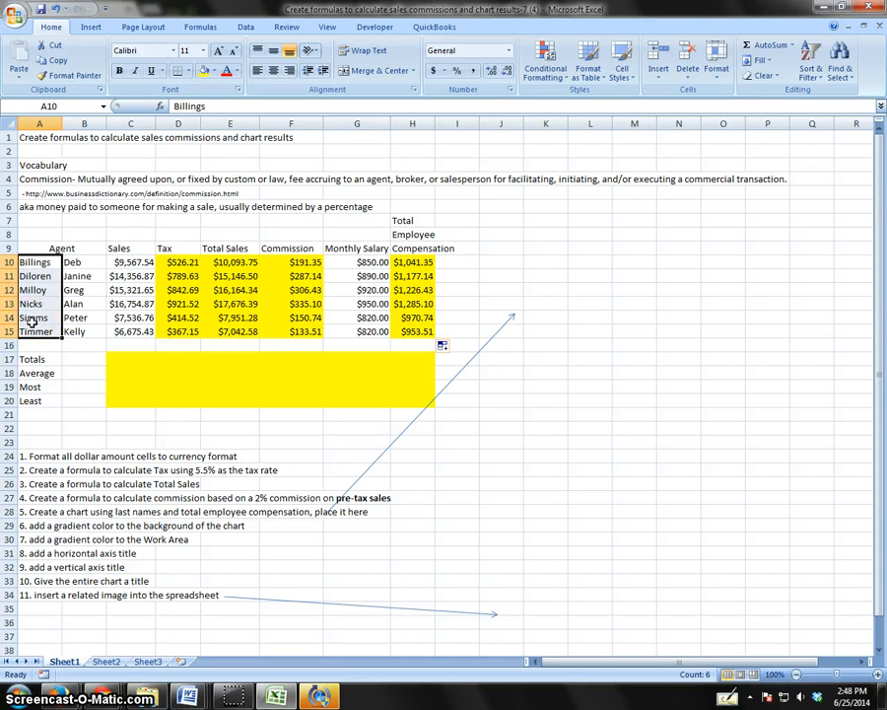
pyautogui.moveTo(412, 263); pyautogui.dragTo(418, 332)
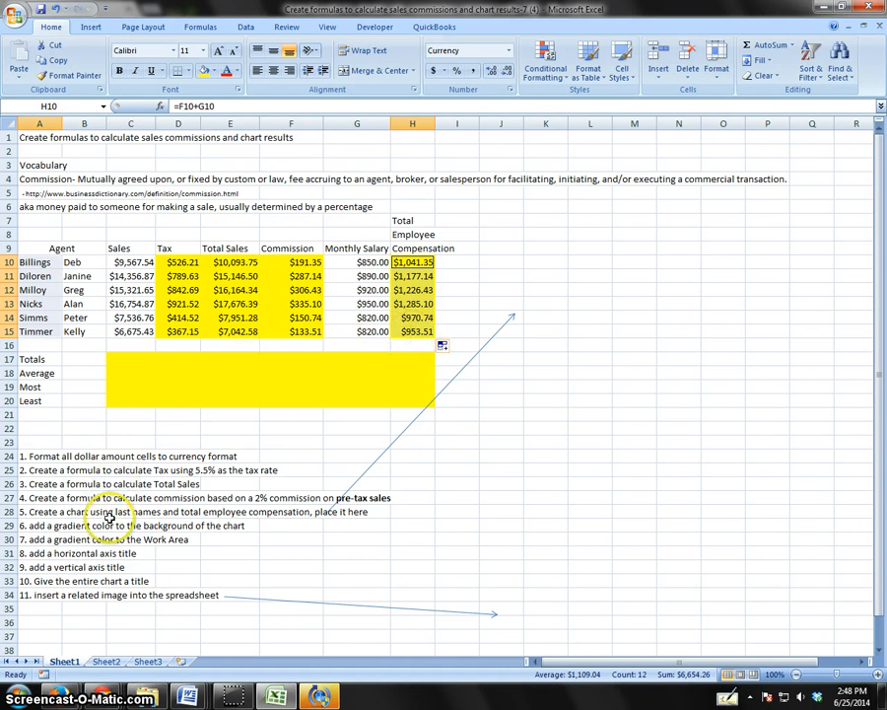
pyautogui.click(91, 28)
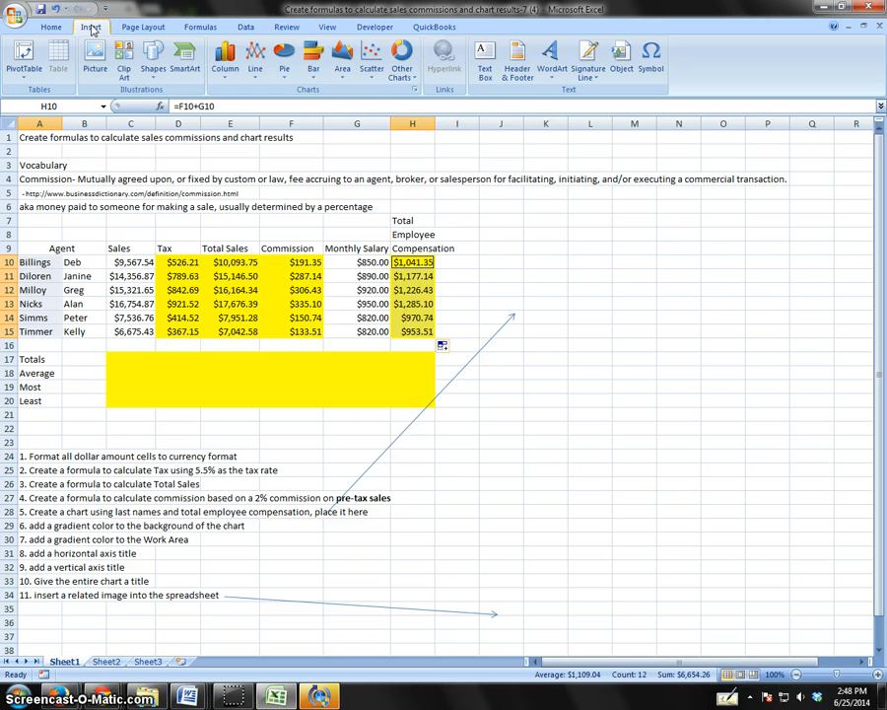
pyautogui.click(226, 71)
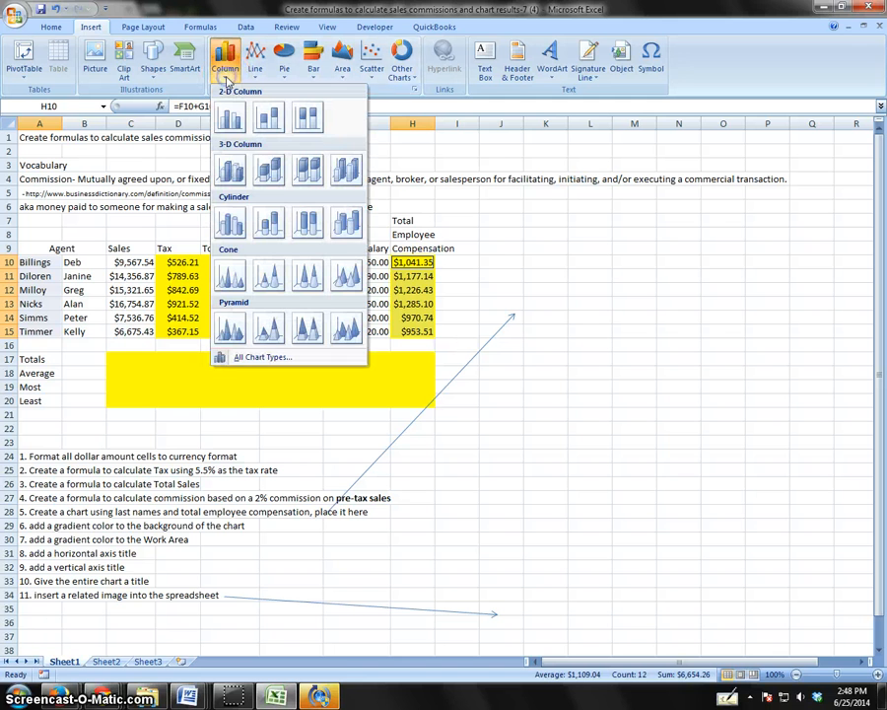
pyautogui.click(229, 172)
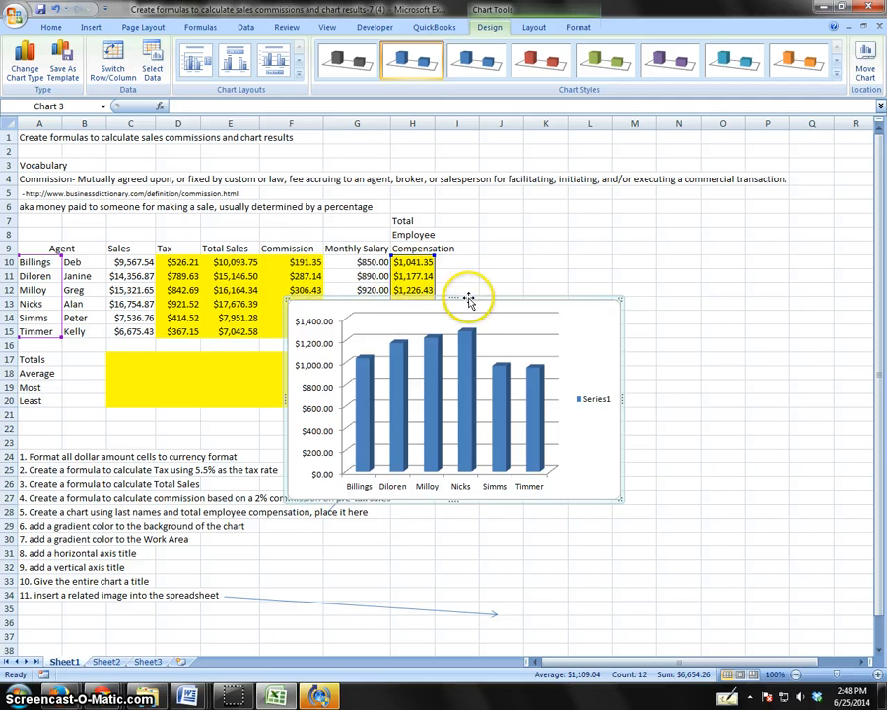
# Move the chart beside the Total Employee Compensation column, starting around row 8, and delete its Series1 legend.
pyautogui.moveTo(469, 300); pyautogui.dragTo(646, 233)
pyautogui.click(774, 343)
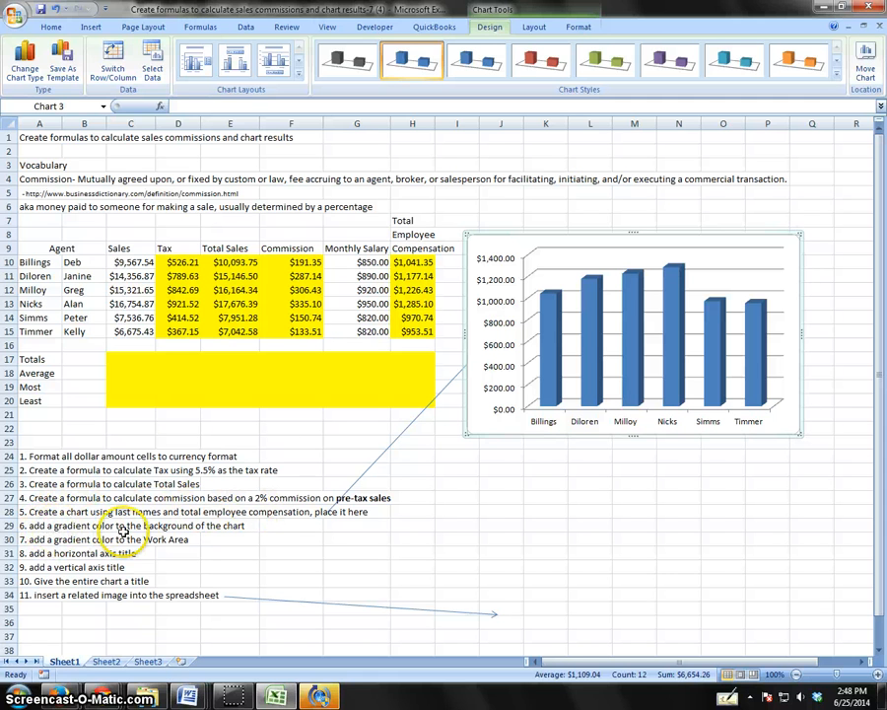
# Give the chart area a linear gradient fill with orange as the color of Stop 1.
pyautogui.rightClick(498, 249)
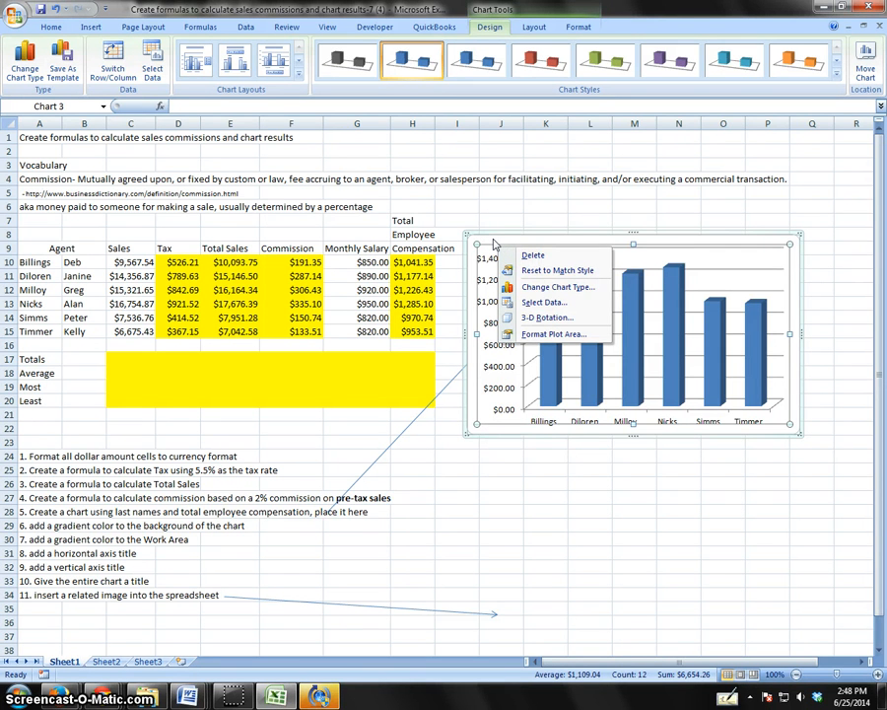
pyautogui.rightClick(494, 242)
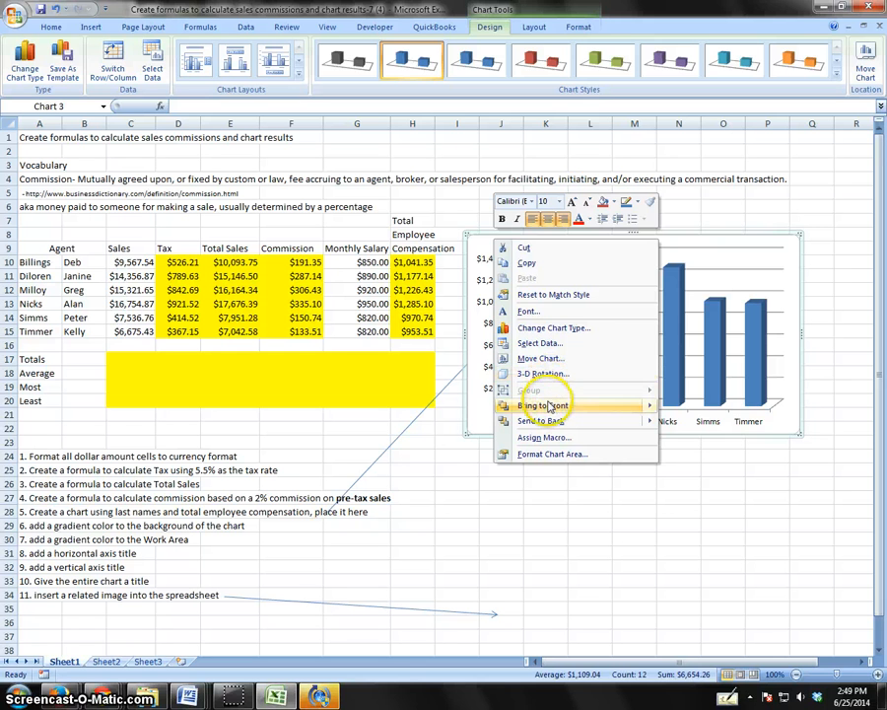
pyautogui.click(545, 455)
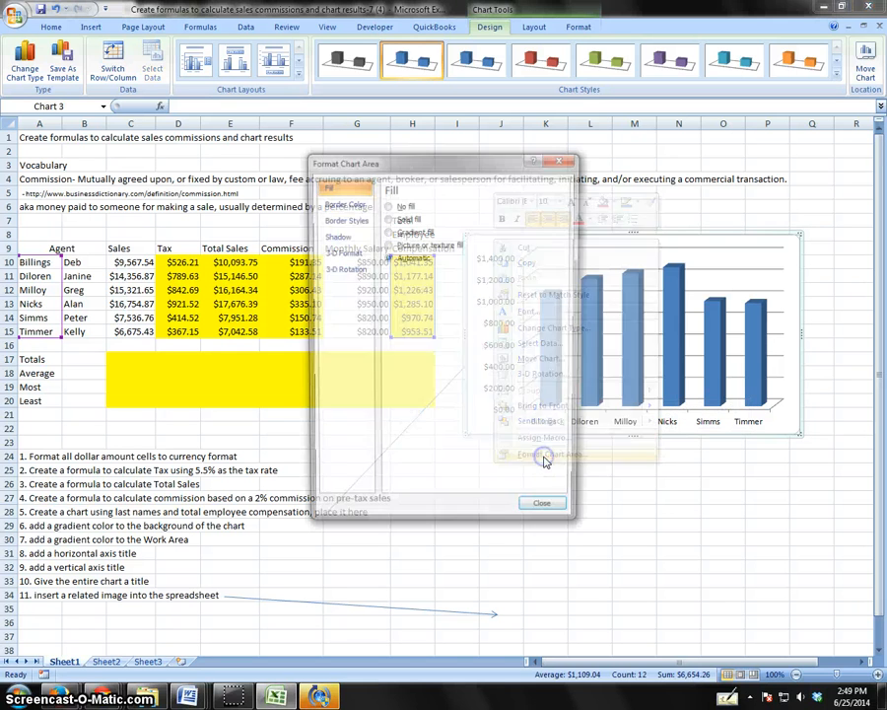
pyautogui.click(405, 232)
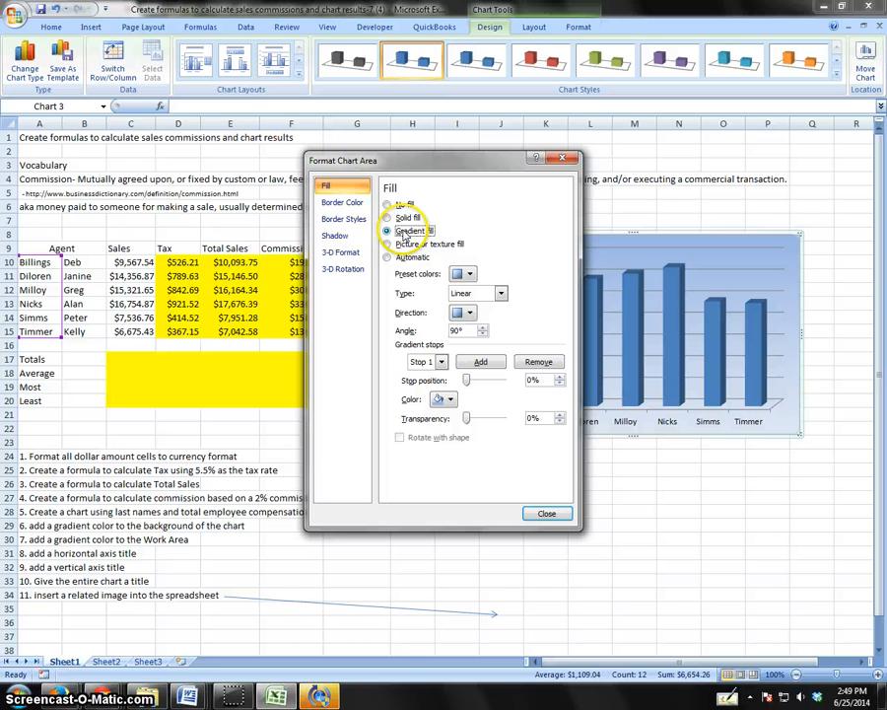
pyautogui.click(446, 399)
pyautogui.click(543, 429)
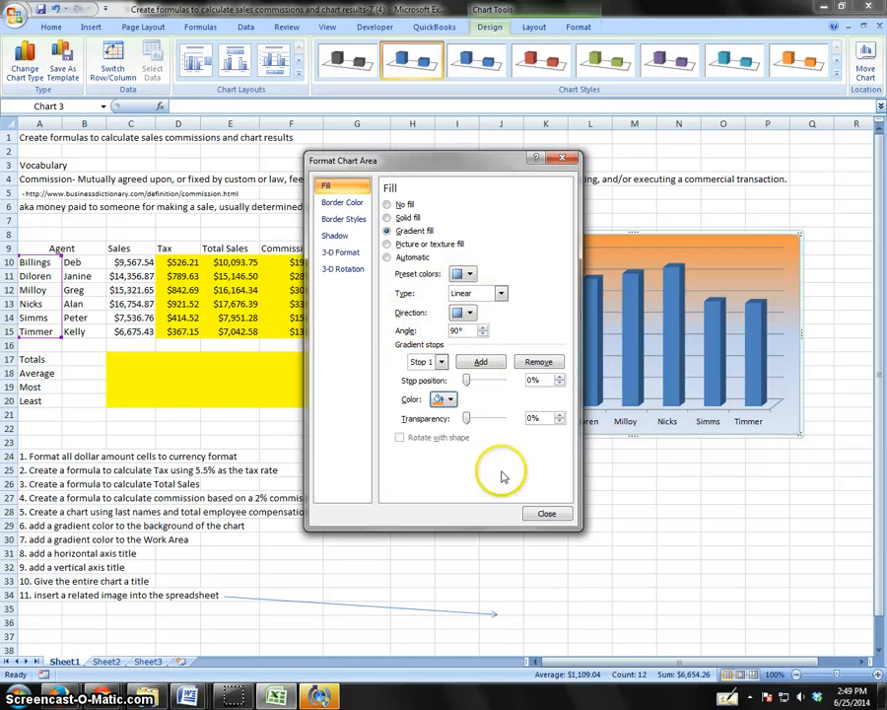
pyautogui.click(543, 513)
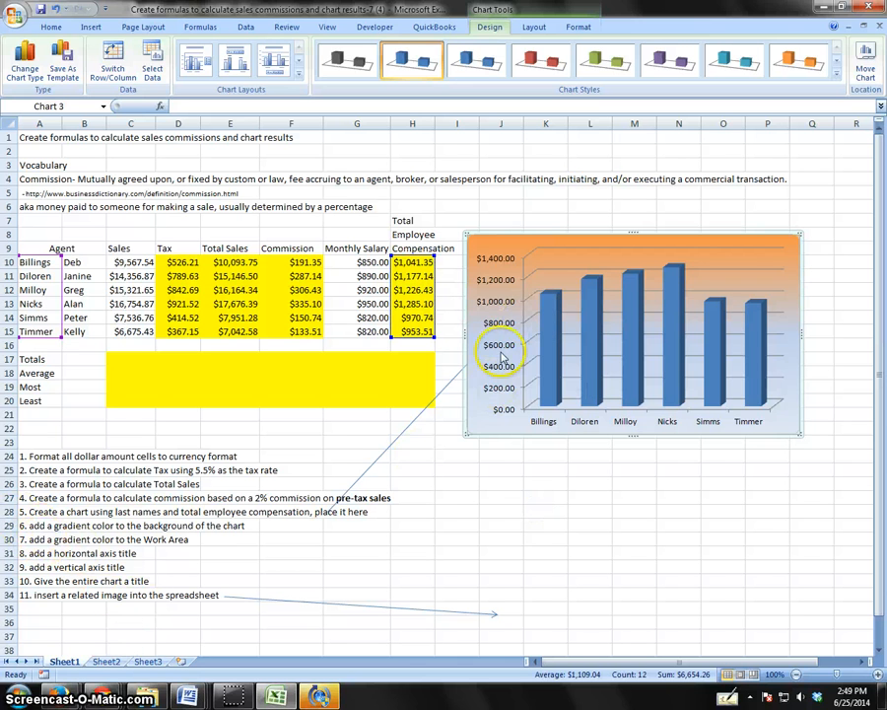
# Give the chart walls a linear gradient fill with a dark tan theme color for Stop 1.
pyautogui.rightClick(569, 263)
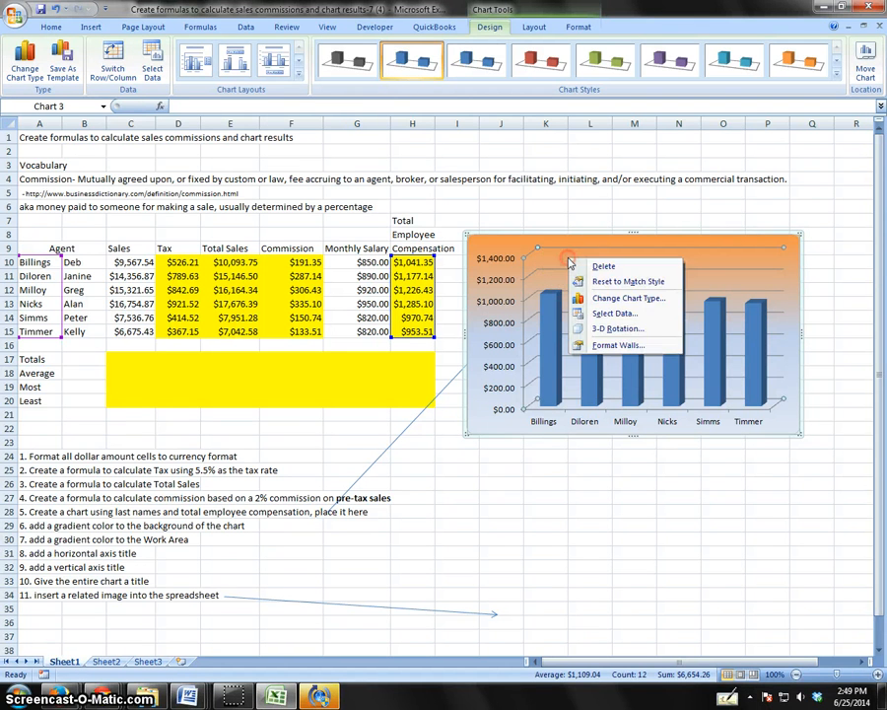
pyautogui.click(597, 348)
pyautogui.click(403, 232)
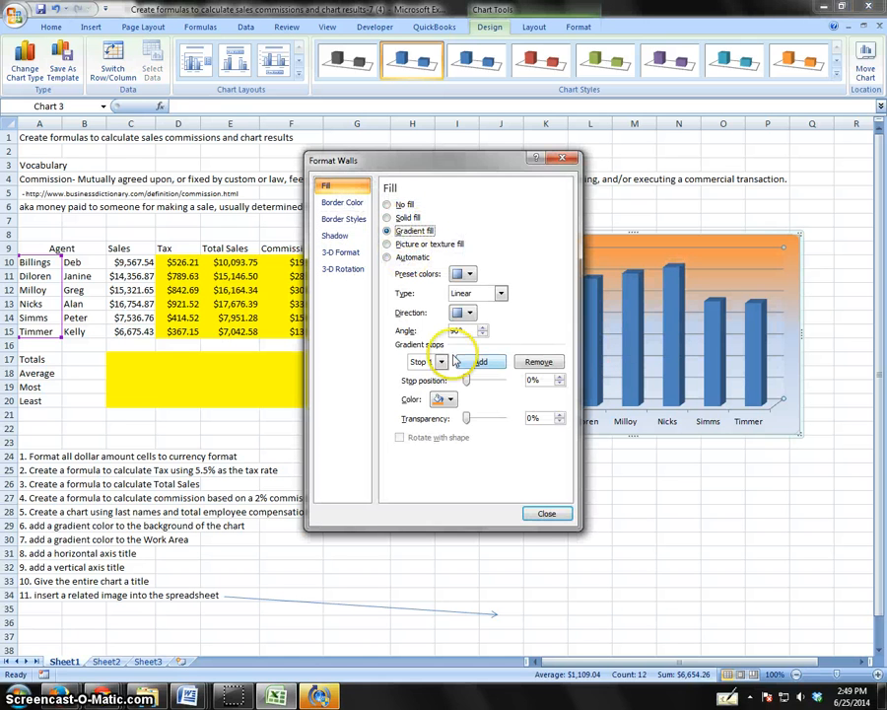
pyautogui.click(446, 399)
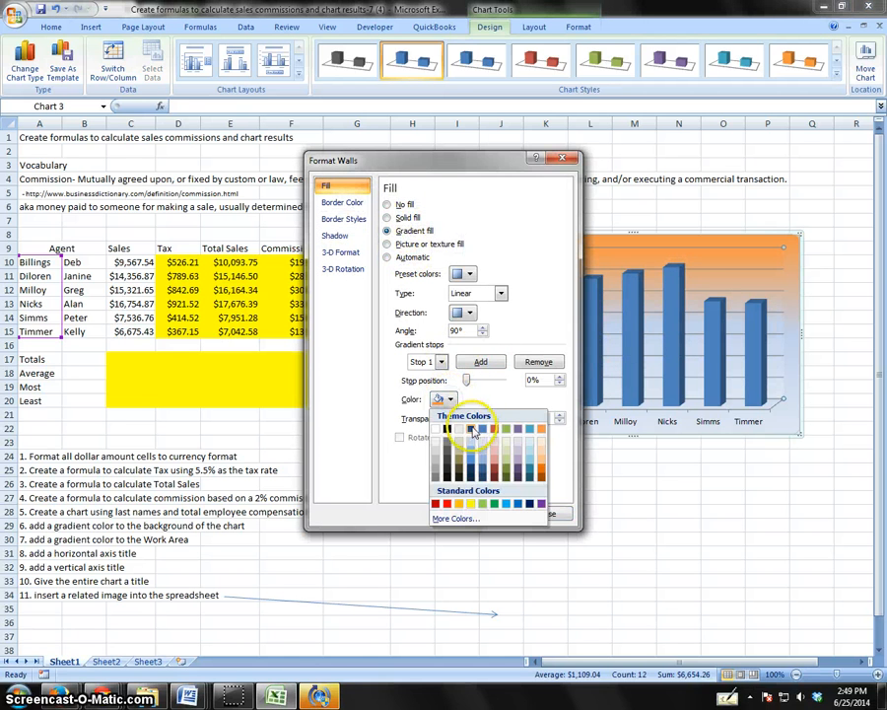
pyautogui.click(459, 472)
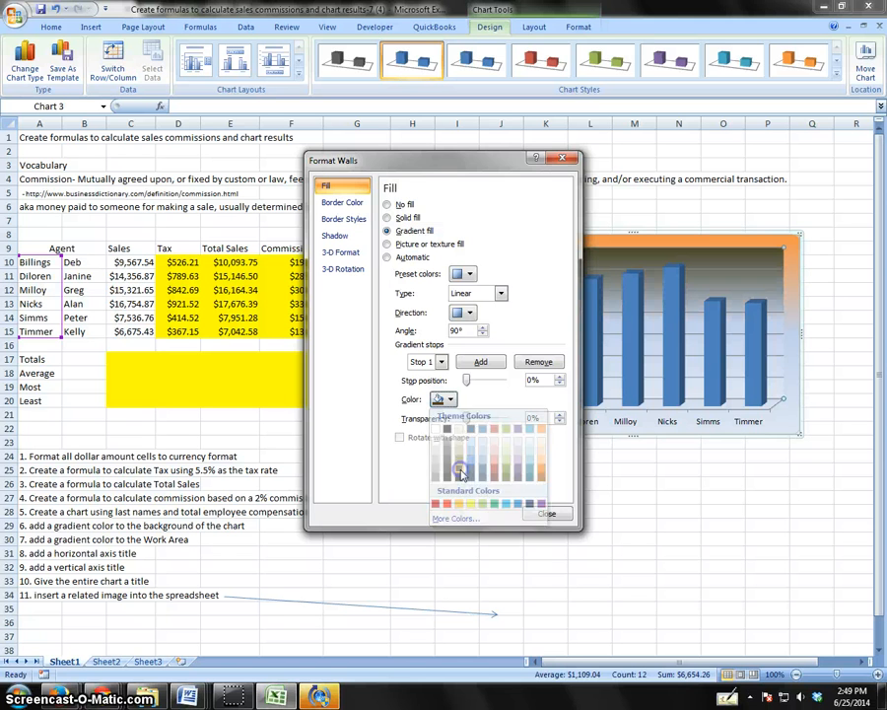
pyautogui.click(543, 513)
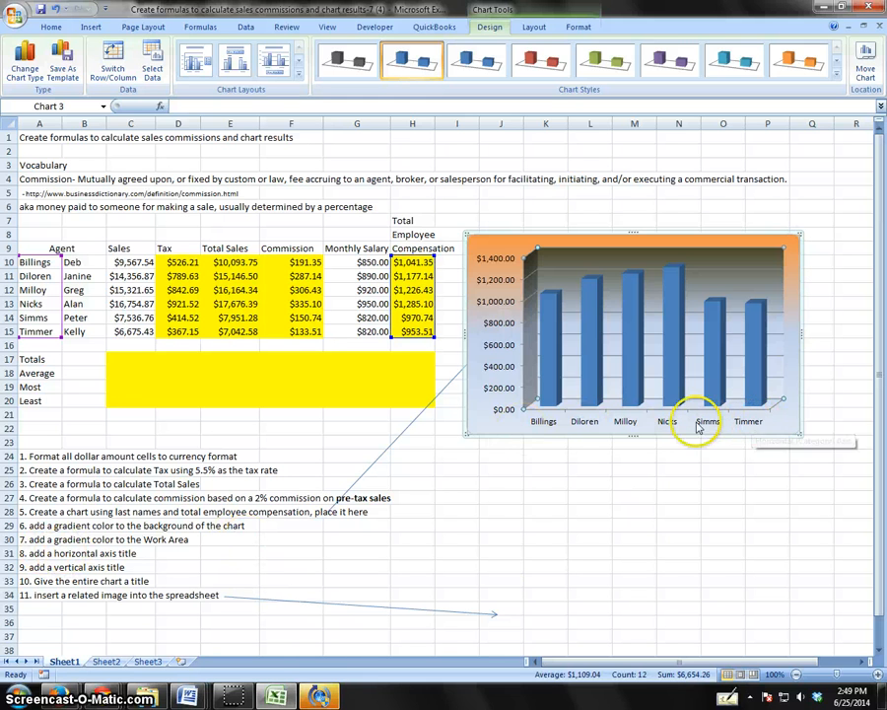
# Add a horizontal axis title below the axis of the chart, reading "Last Names".
pyautogui.click(615, 297)
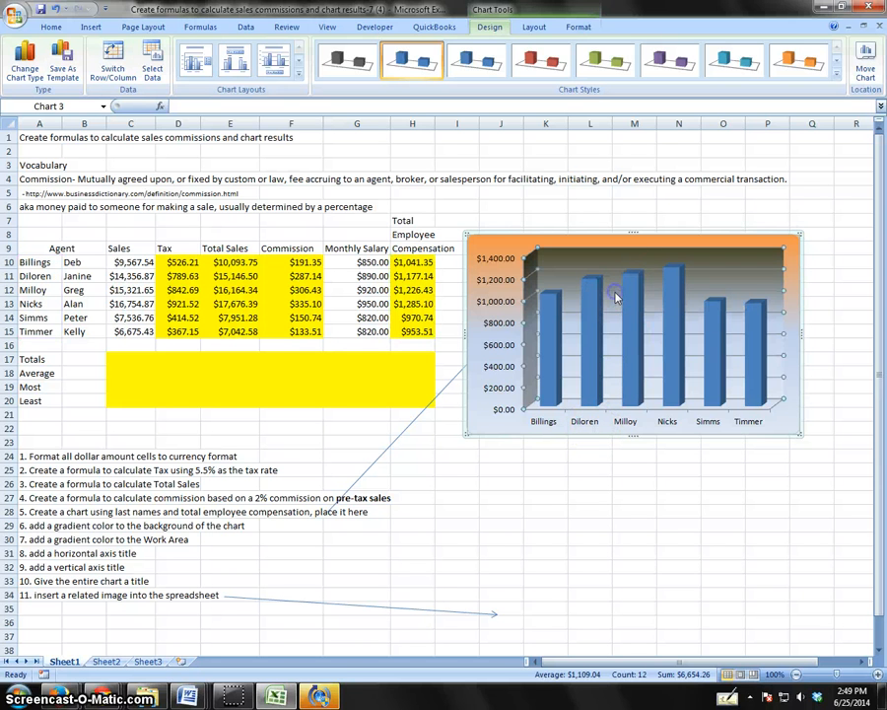
pyautogui.click(532, 28)
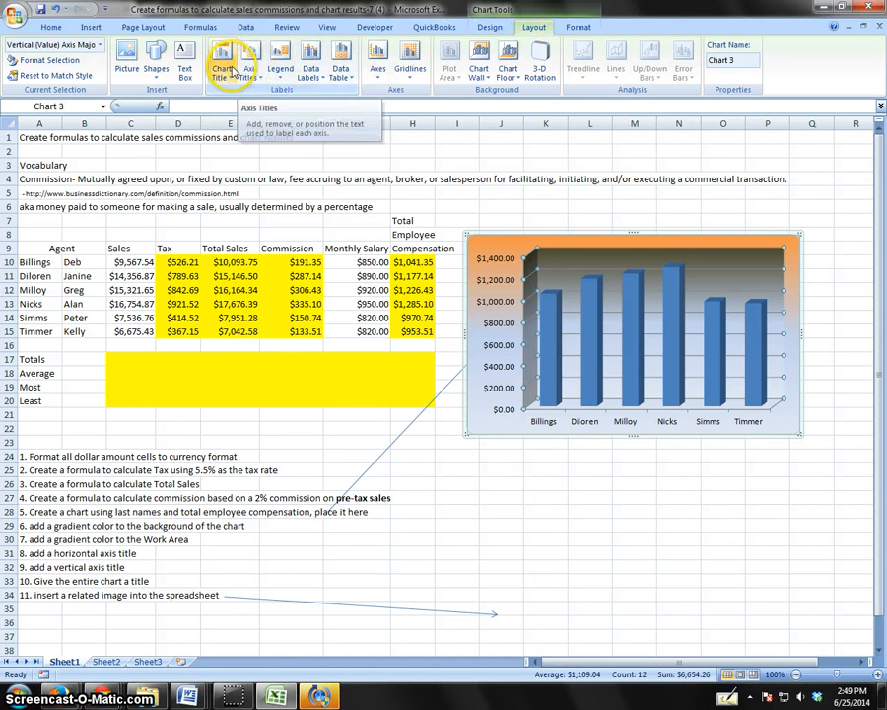
pyautogui.click(261, 79)
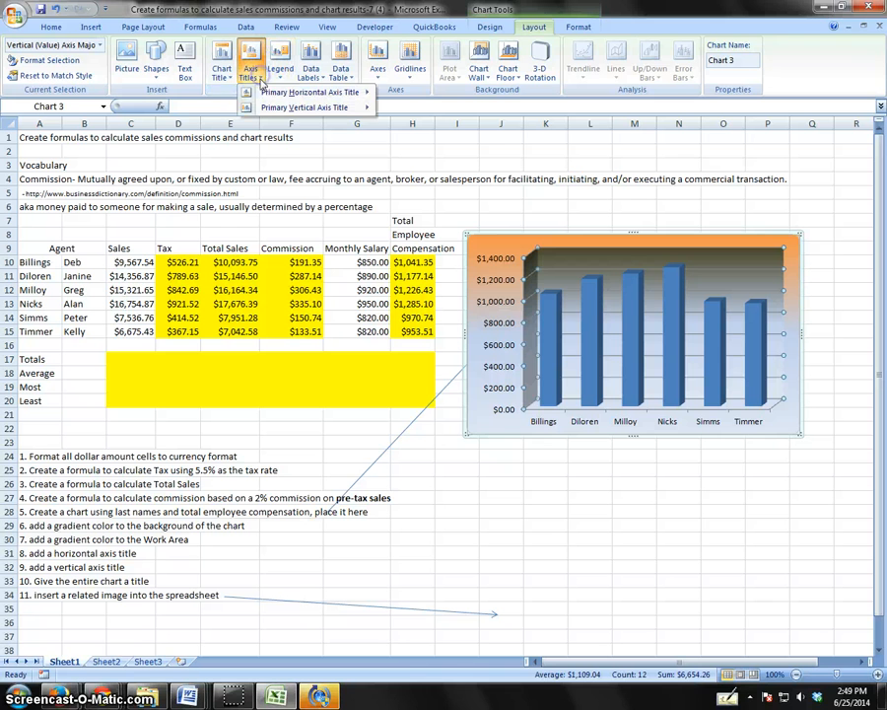
pyautogui.moveTo(264, 94)
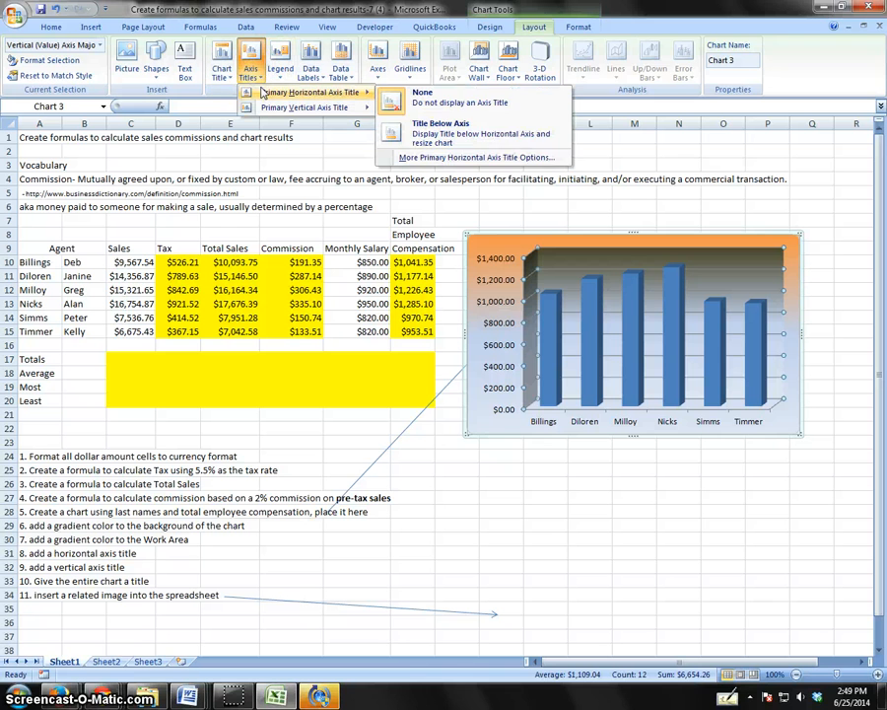
pyautogui.click(441, 129)
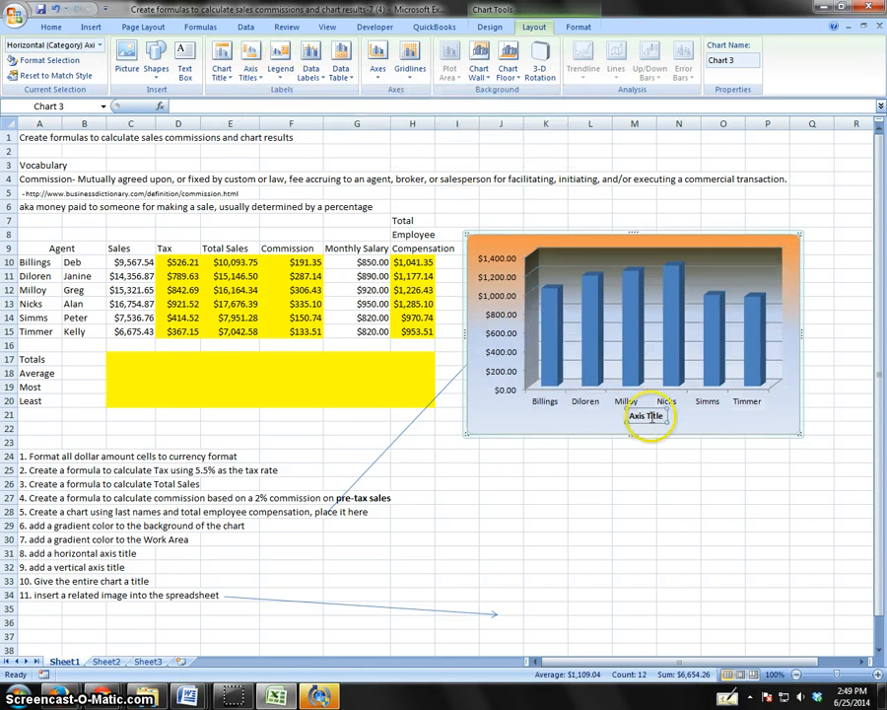
pyautogui.moveTo(666, 417); pyautogui.dragTo(629, 421)
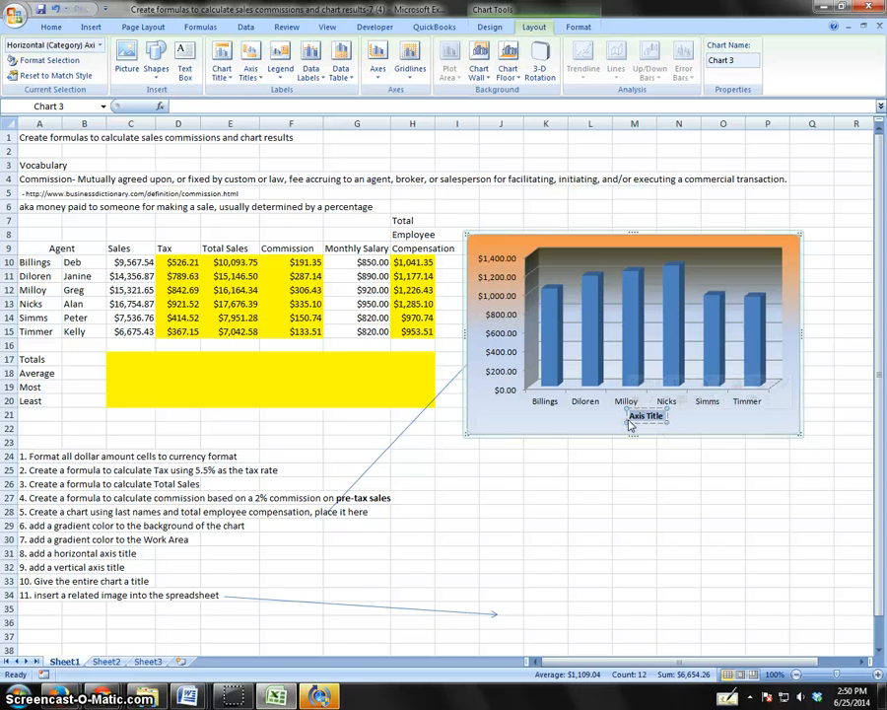
pyautogui.write('Last Names')
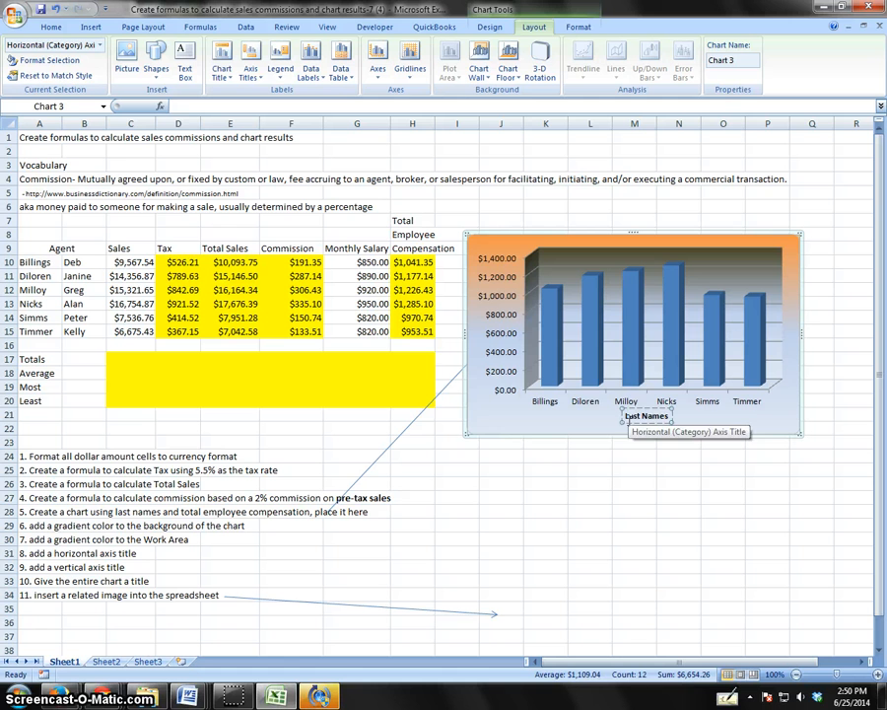
pyautogui.click(619, 404)
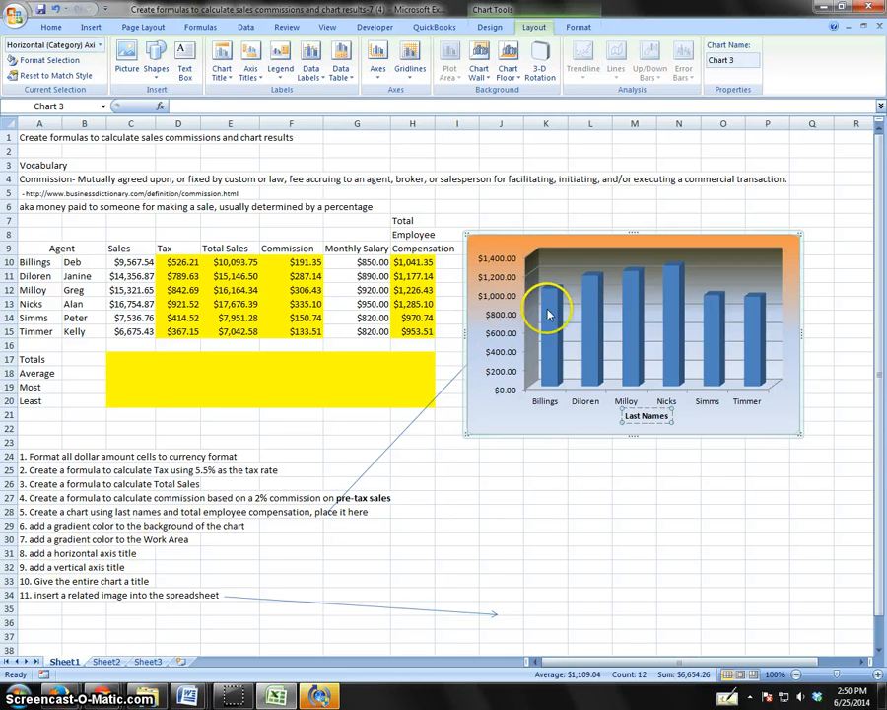
# Add a vertical axis title with vertical text to the chart, reading "Employee Pay".
pyautogui.click(572, 252)
pyautogui.click(635, 332)
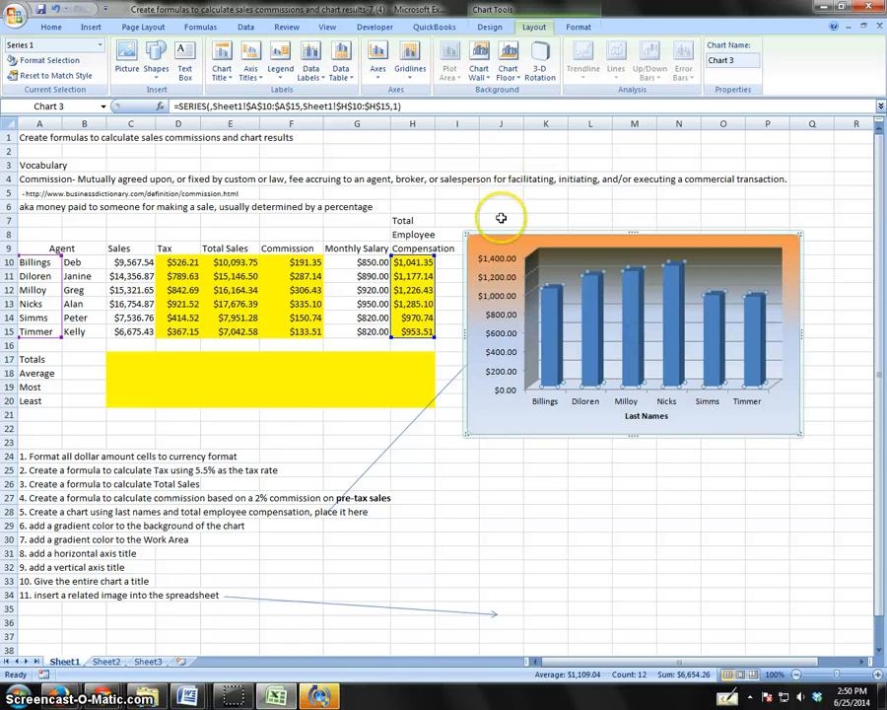
pyautogui.click(548, 409)
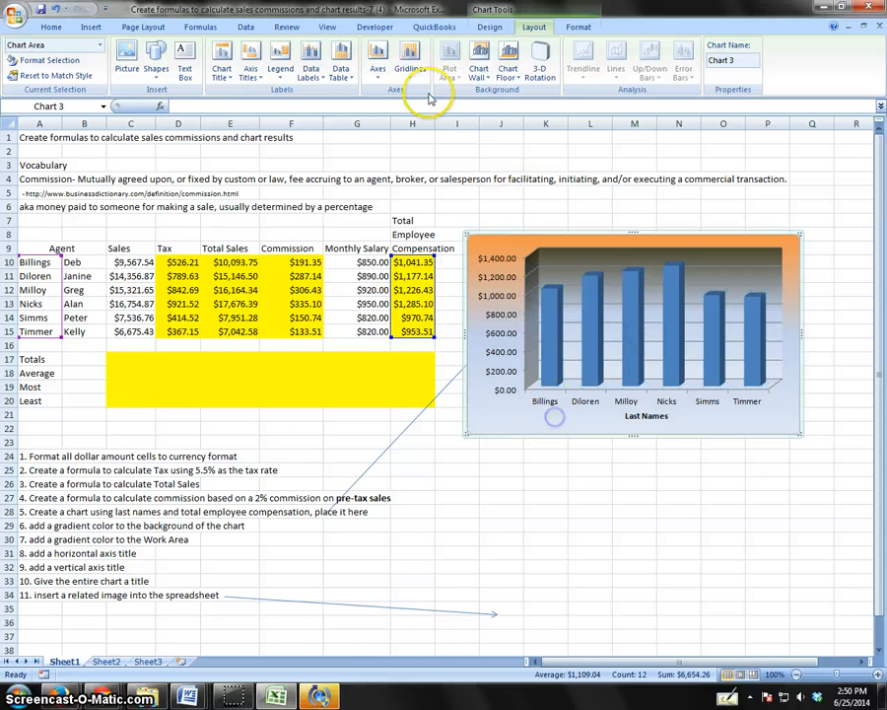
pyautogui.click(250, 61)
pyautogui.moveTo(274, 110)
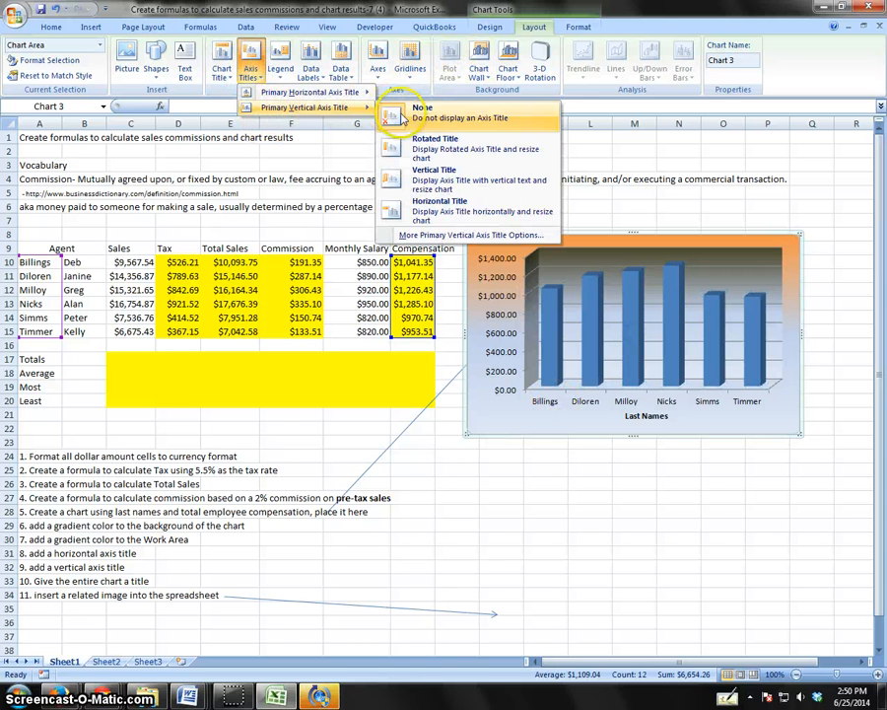
pyautogui.click(427, 178)
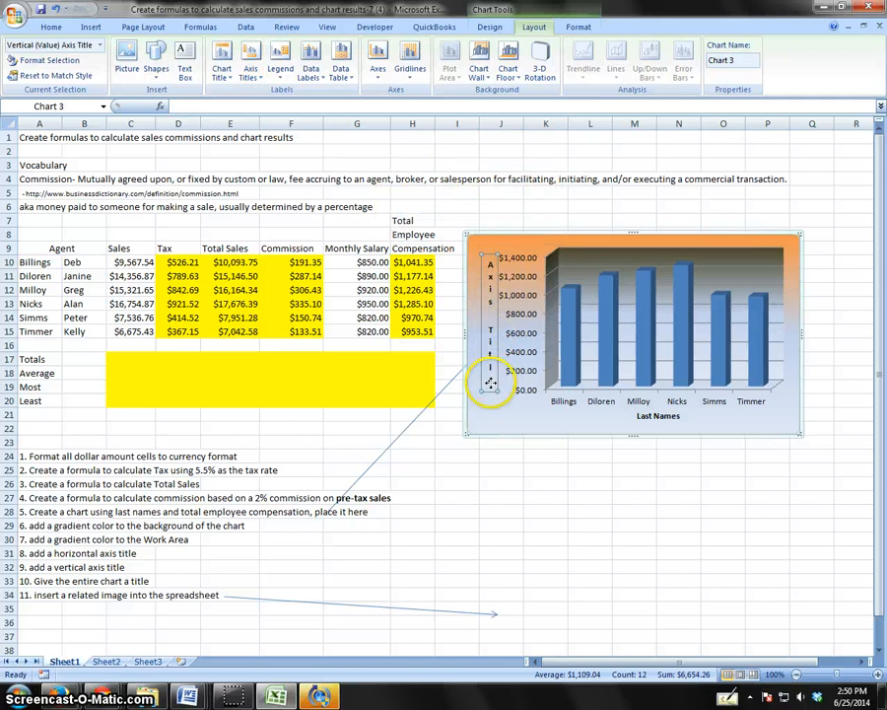
pyautogui.moveTo(490, 384); pyautogui.dragTo(485, 279)
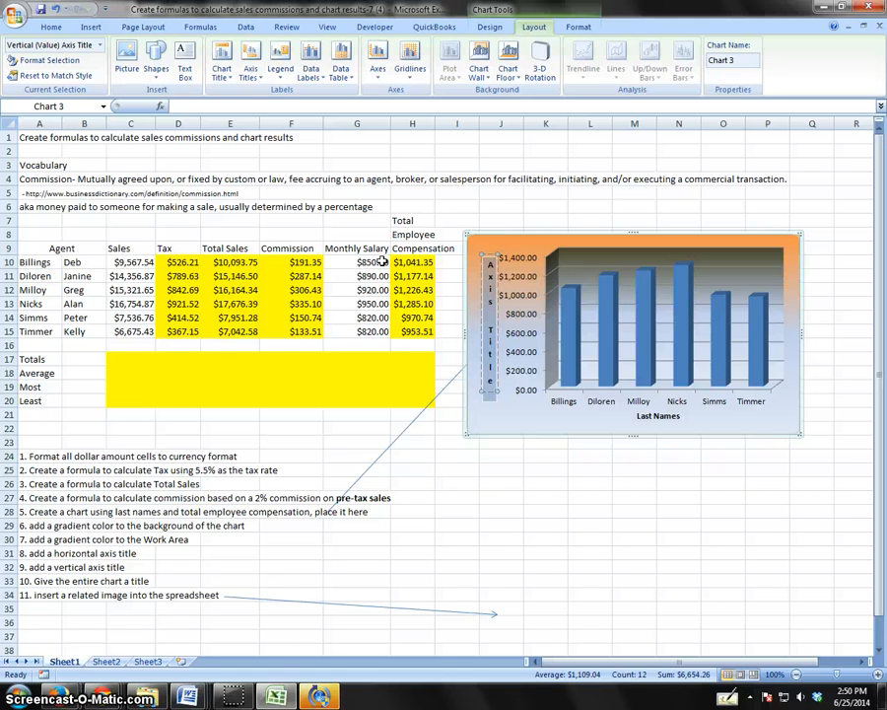
pyautogui.write('Emplo')
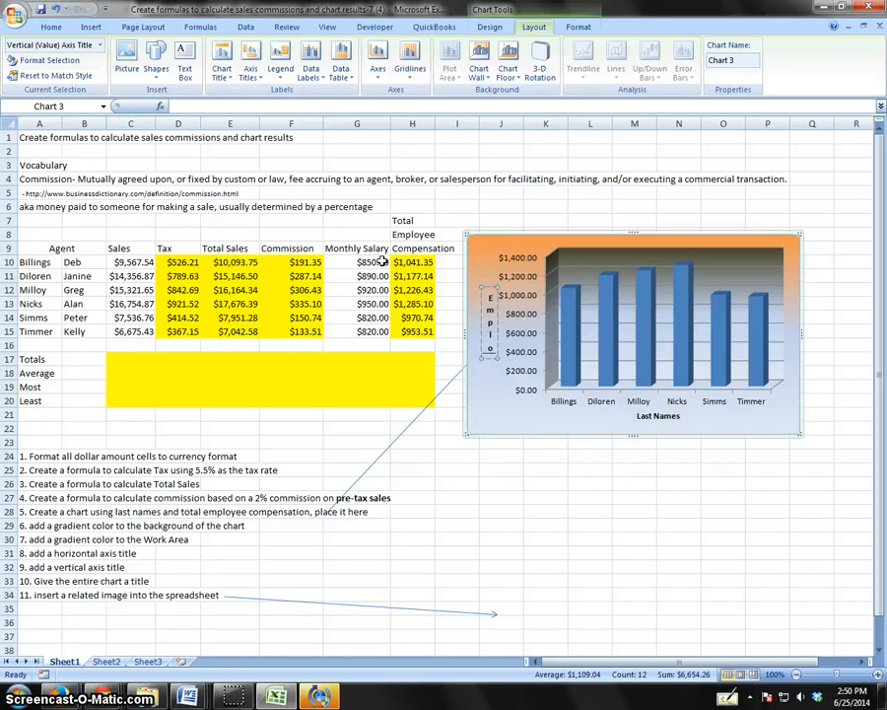
pyautogui.write('yee Pay')
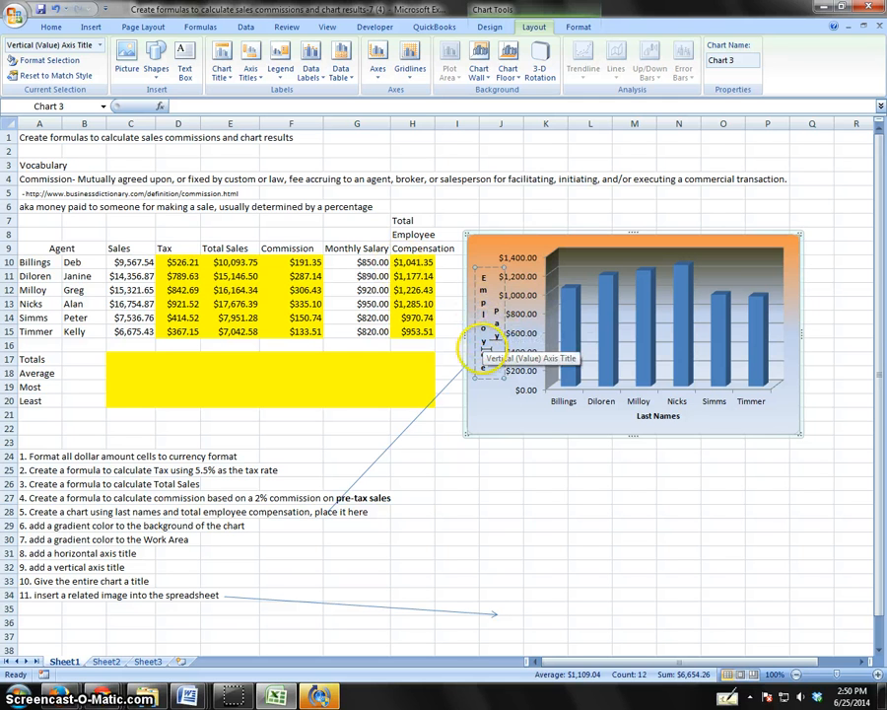
pyautogui.click(519, 425)
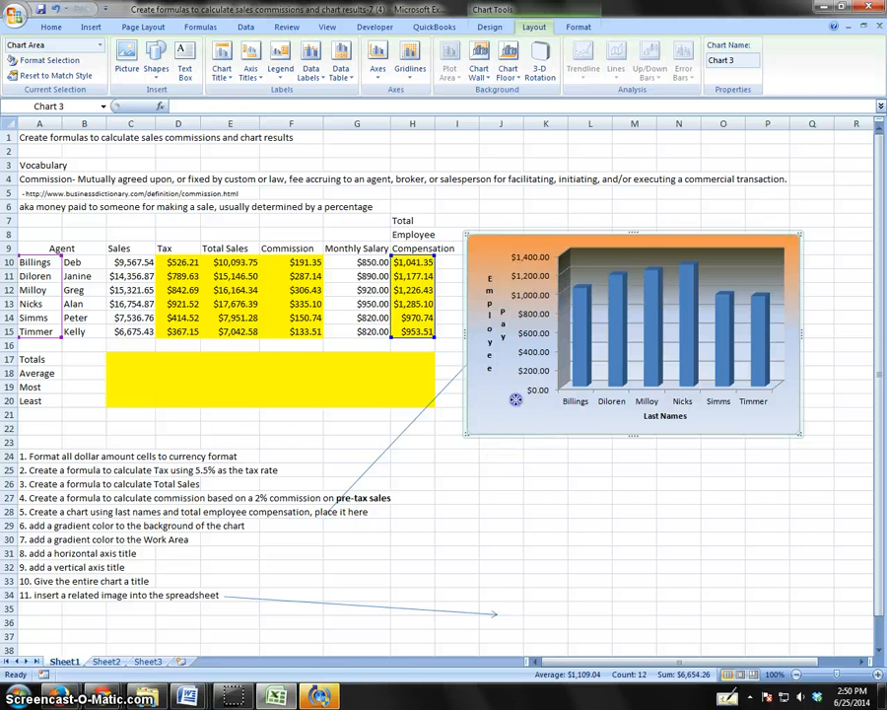
# Add a centered overlay chart title reading "Total Employee Compensation".
pyautogui.click(515, 326)
pyautogui.click(224, 75)
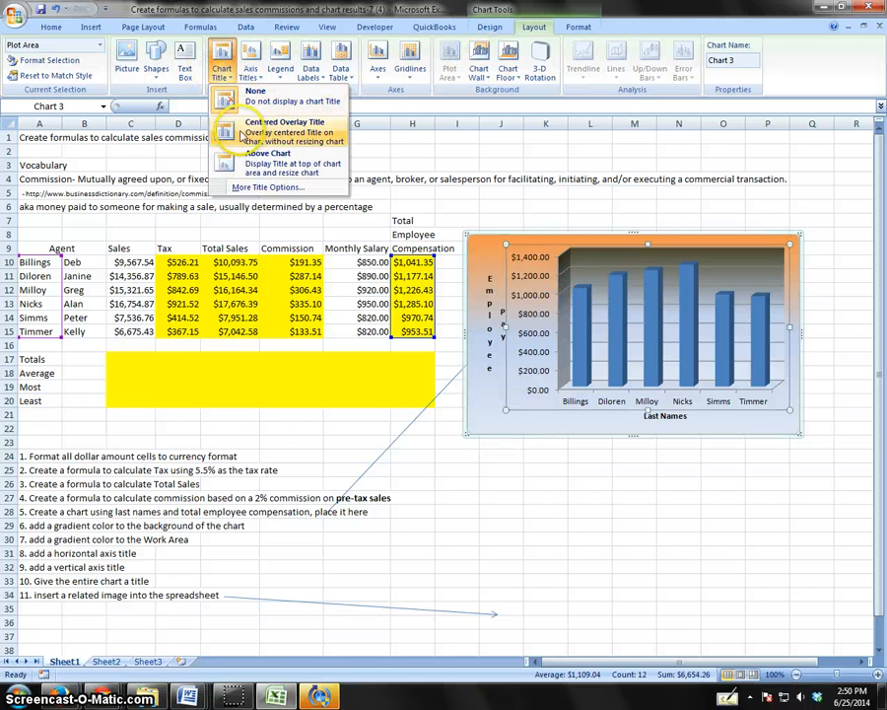
pyautogui.click(246, 158)
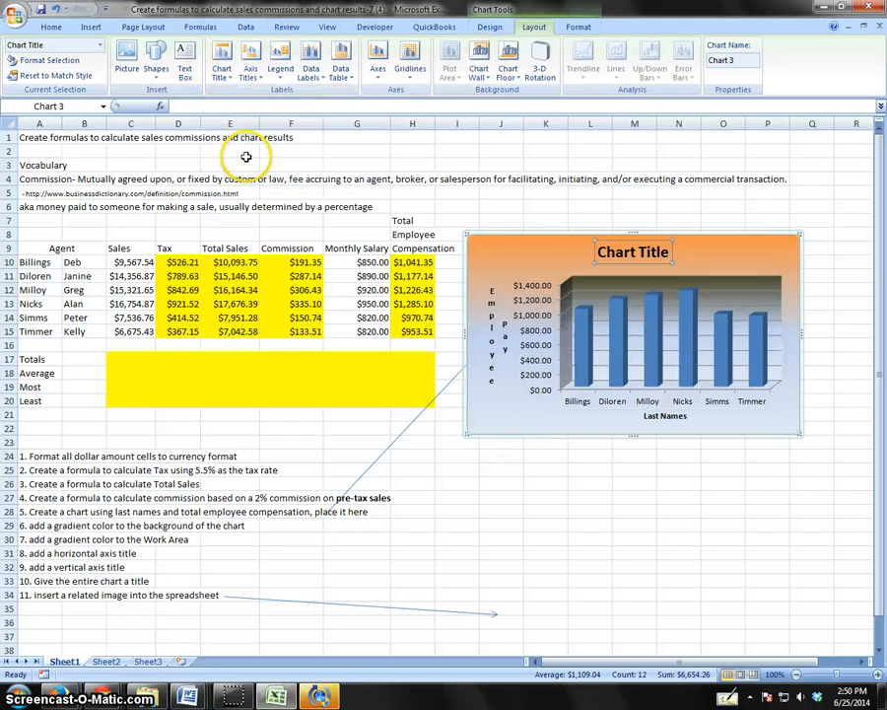
pyautogui.click(222, 71)
pyautogui.click(234, 121)
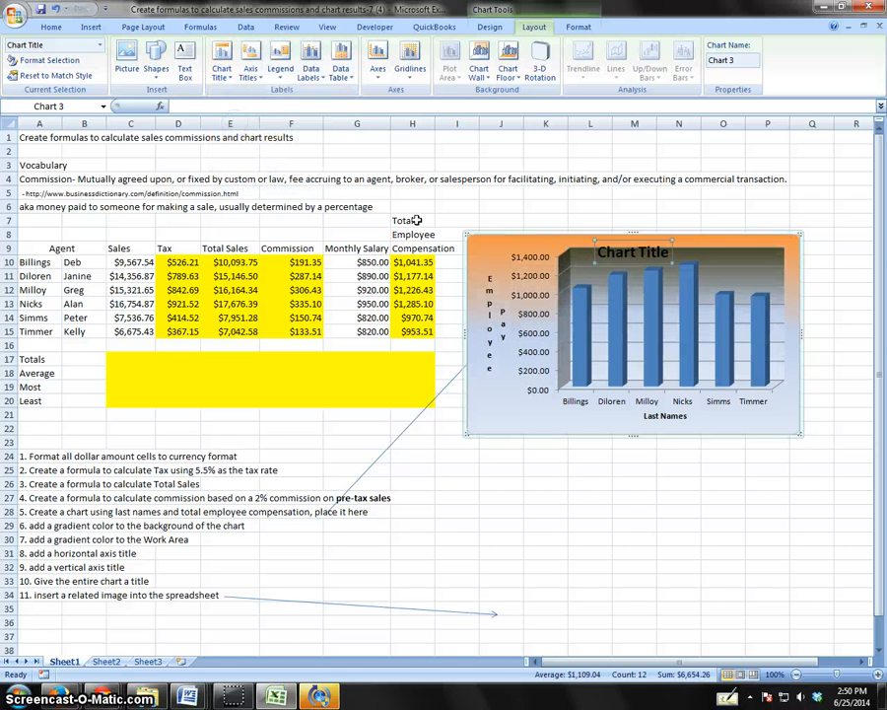
pyautogui.doubleClick(654, 256)
pyautogui.moveTo(668, 256); pyautogui.dragTo(575, 255)
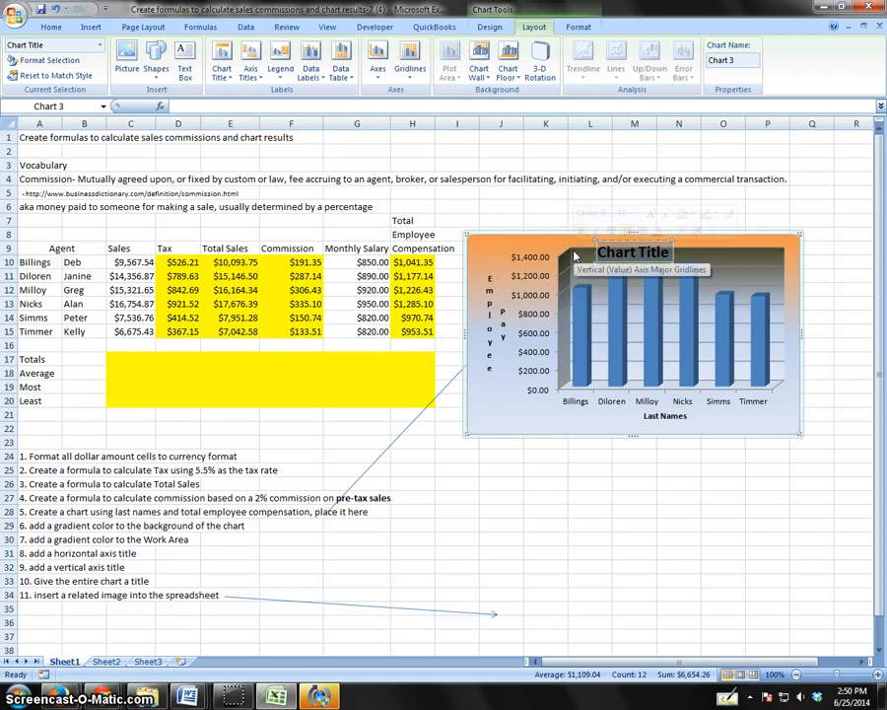
pyautogui.write('Total Empl')
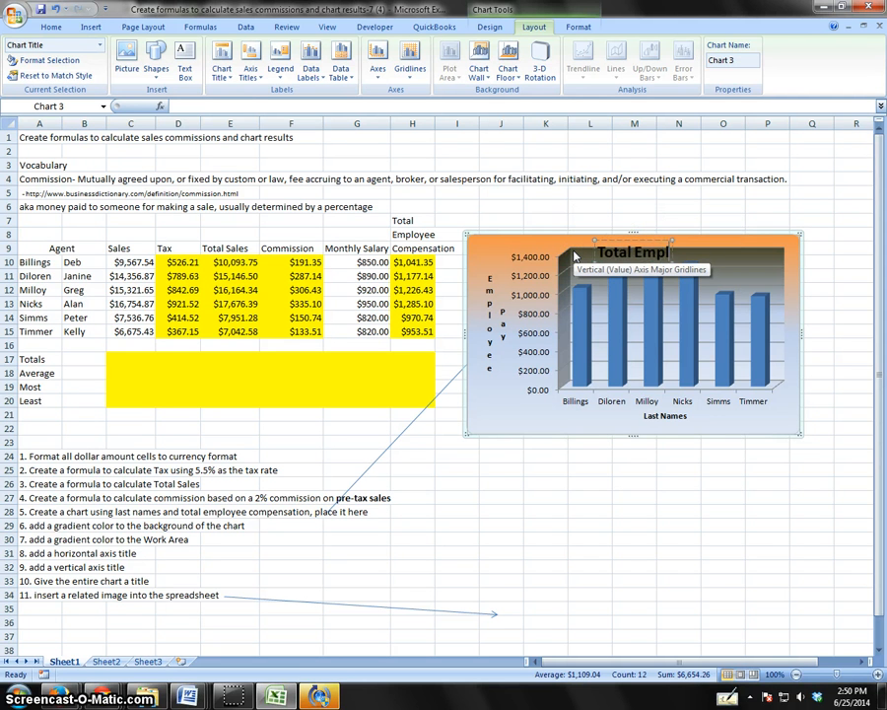
pyautogui.write('oyee C')
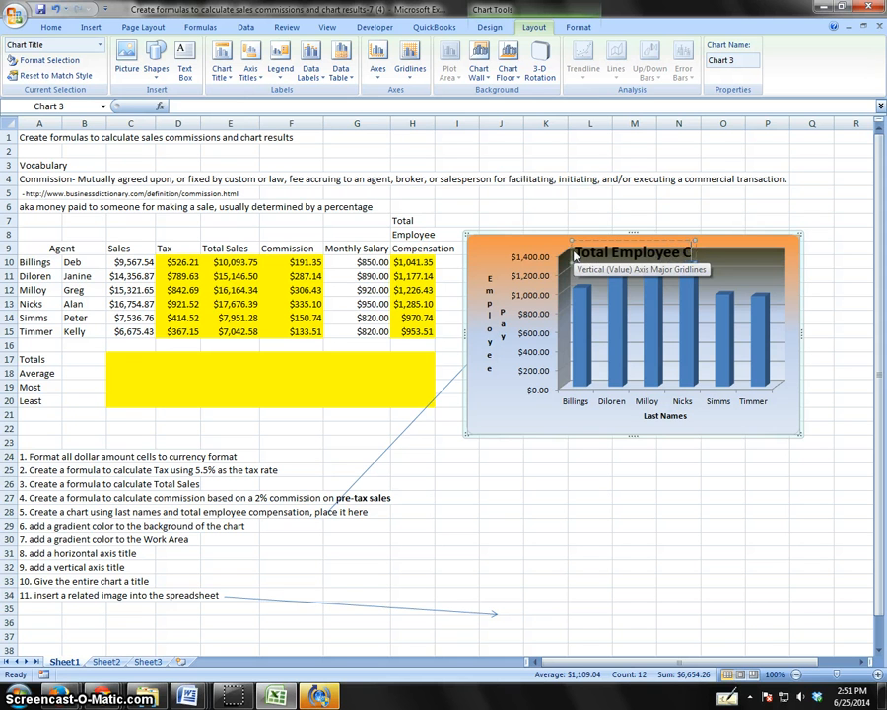
pyautogui.write('ompensation')
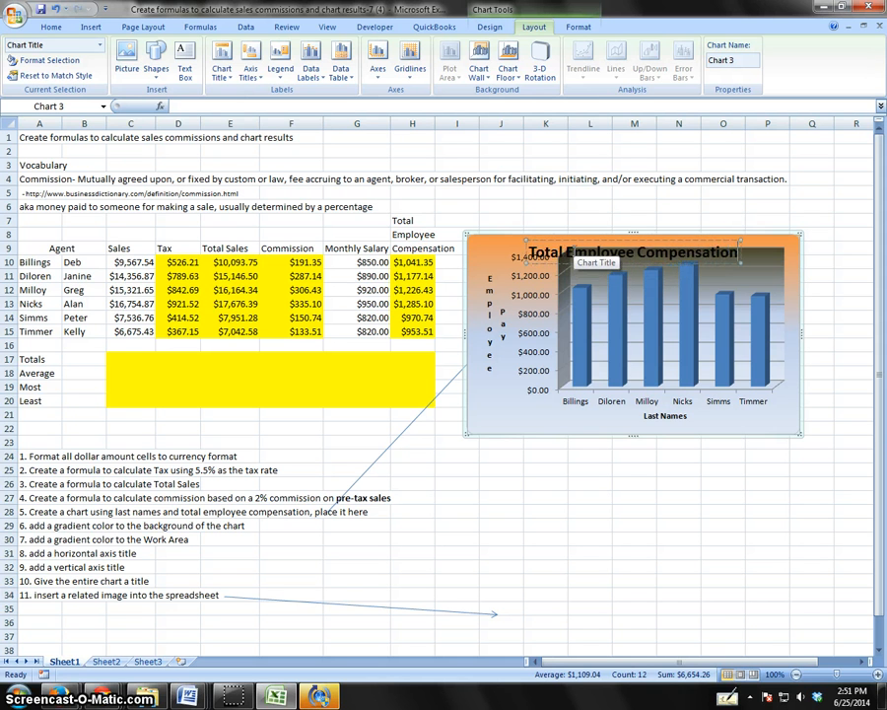
pyautogui.click(654, 472)
# Change the font color of the chart title text to red.
pyautogui.click(632, 247)
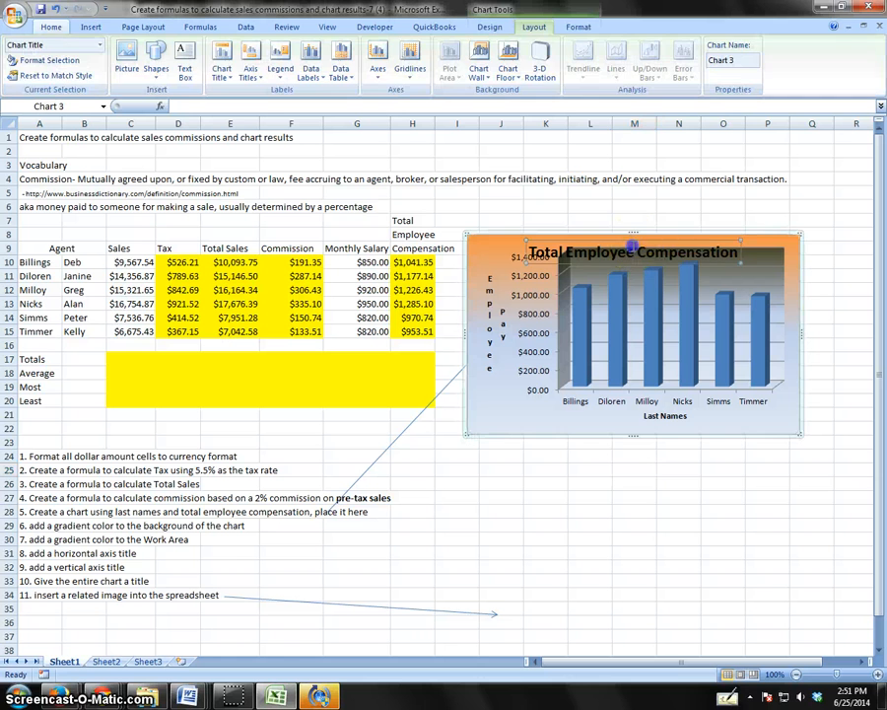
pyautogui.moveTo(738, 254); pyautogui.dragTo(564, 247)
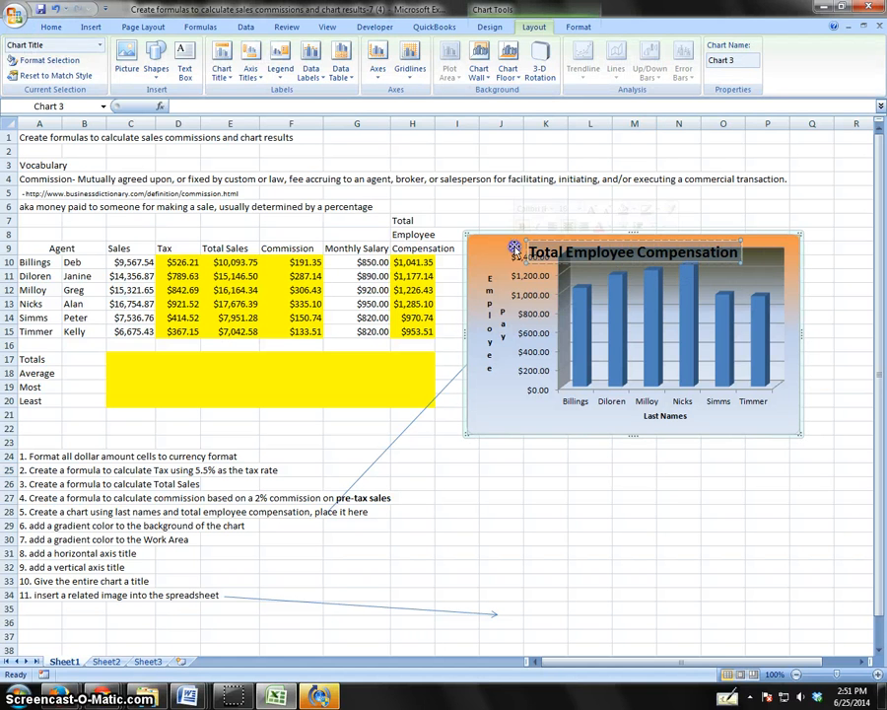
pyautogui.click(51, 27)
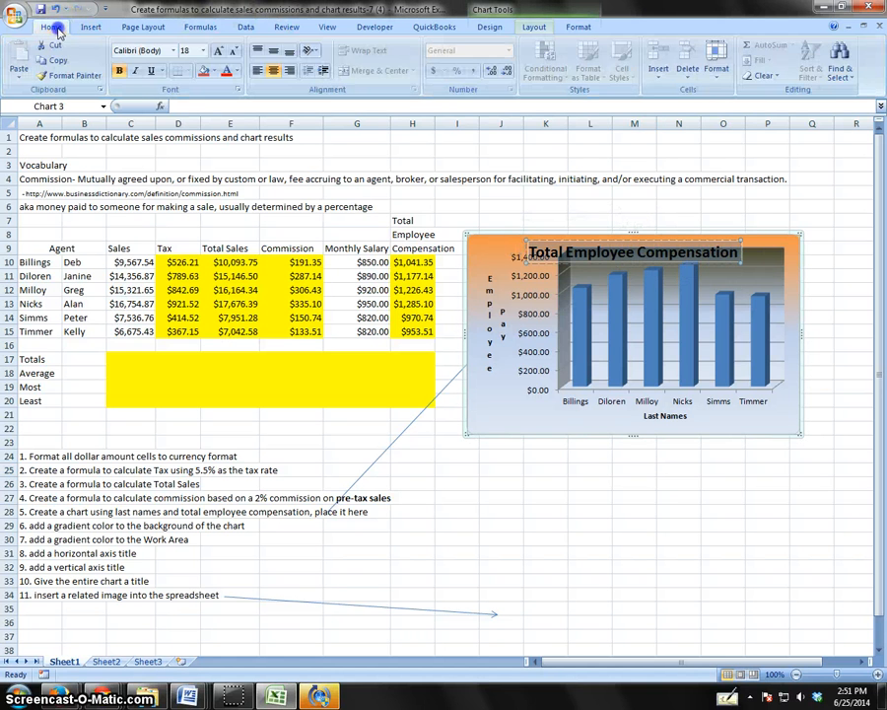
pyautogui.click(229, 72)
pyautogui.click(574, 361)
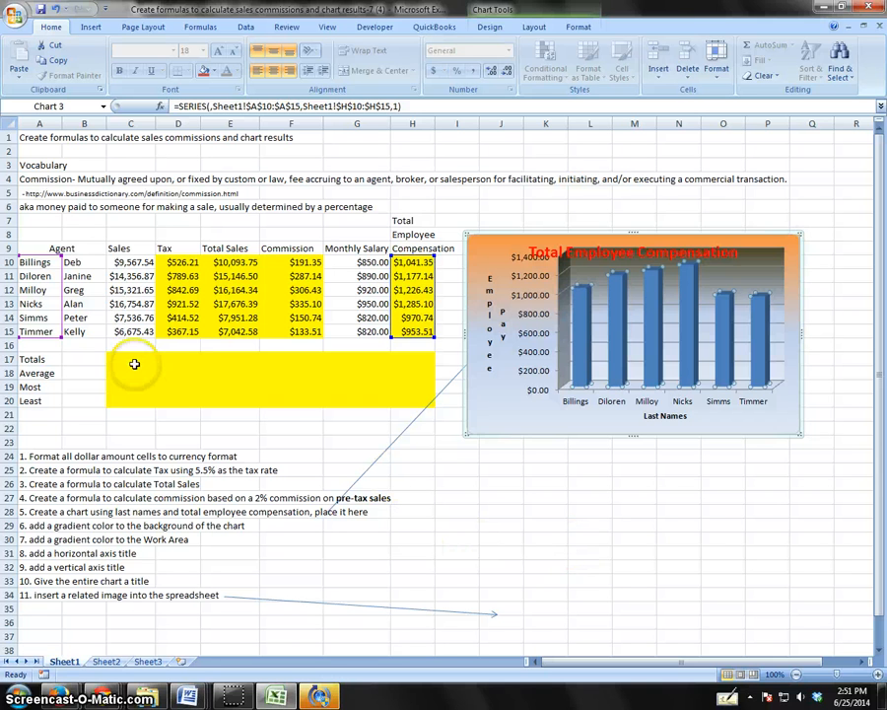
pyautogui.moveTo(133, 363); pyautogui.dragTo(405, 400)
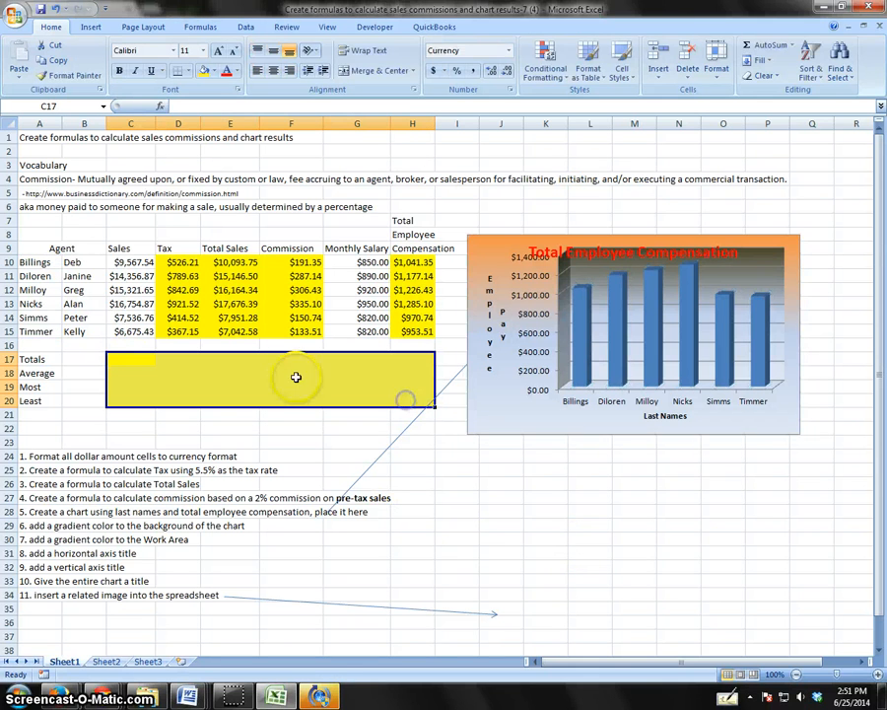
pyautogui.click(585, 618)
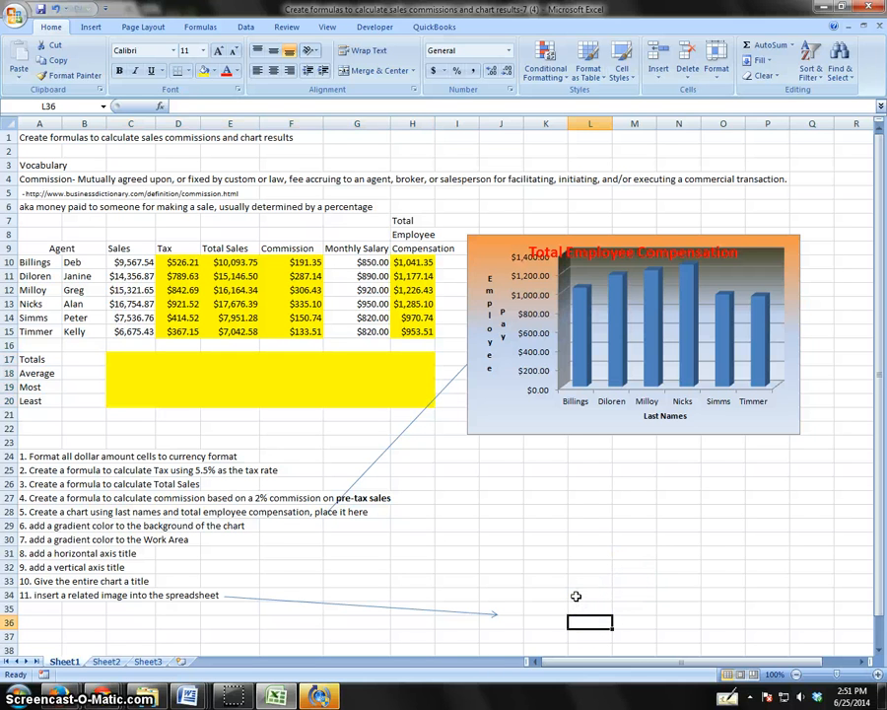